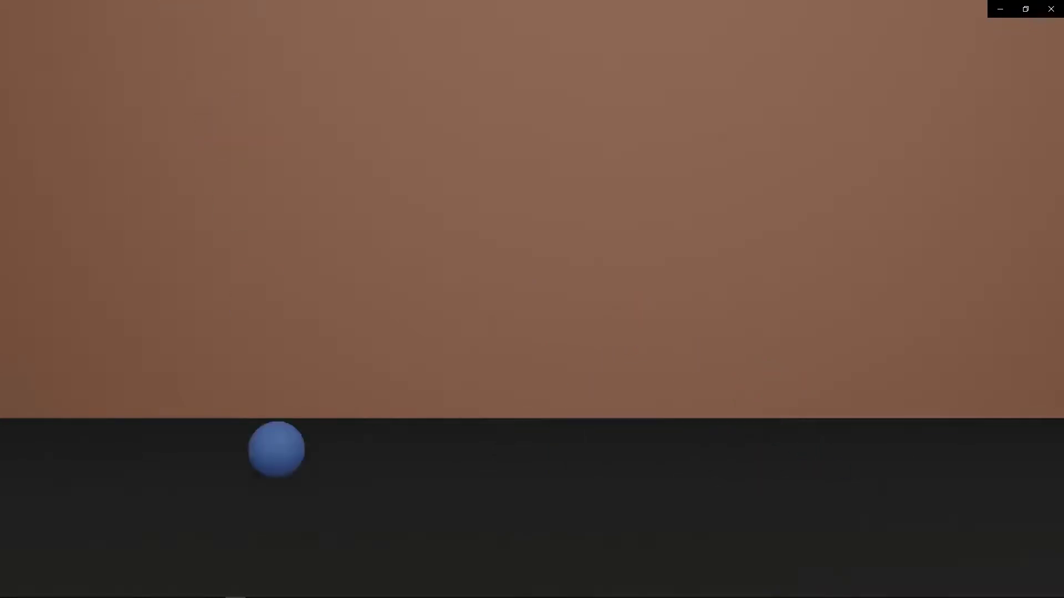
# - Close the rolling-ball preview video and return to Blender
pyautogui.moveTo(229, 418)
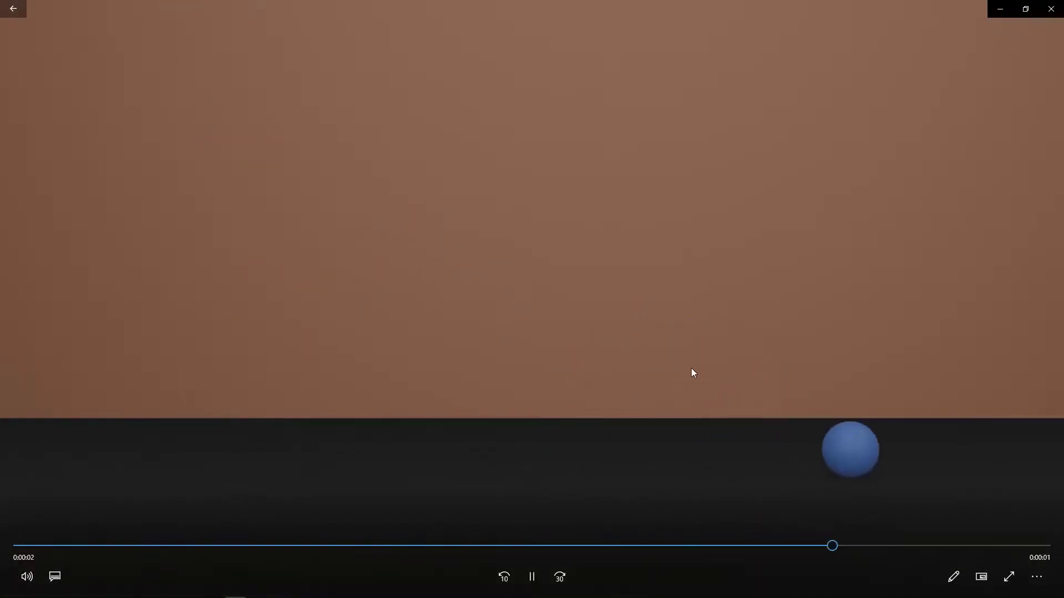
pyautogui.click(1053, 9)
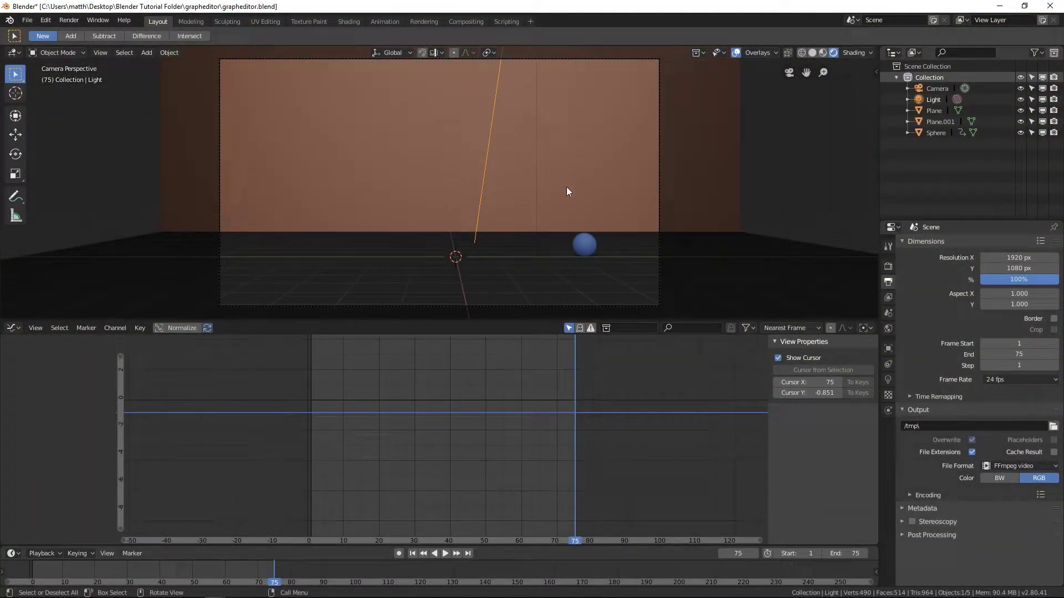
# - Delete the light and the brown back wall plane from the ball scene
pyautogui.moveTo(566, 191); pyautogui.dragTo(524, 205, button='middle')
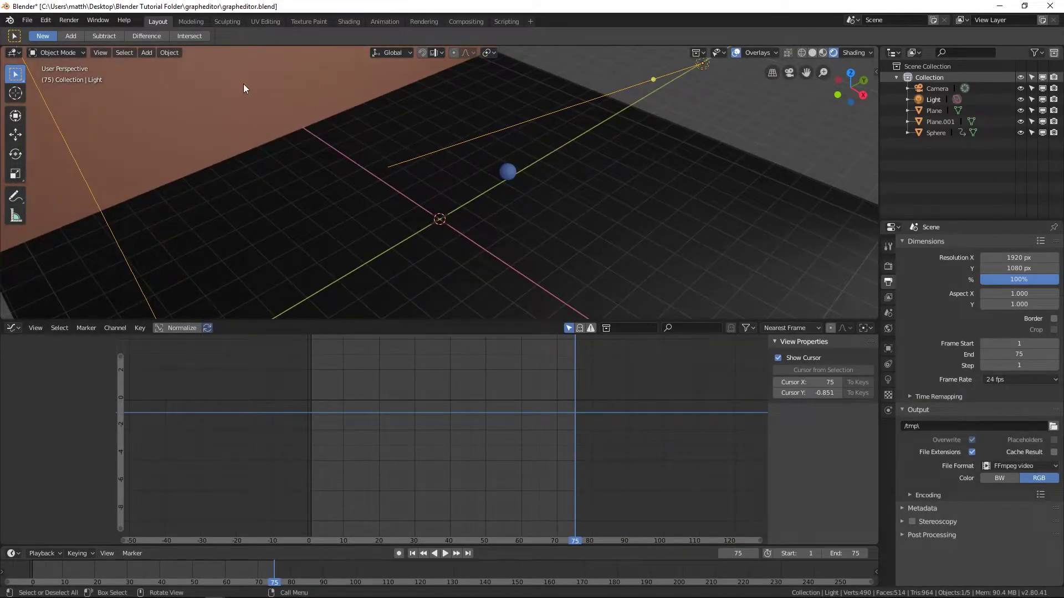
pyautogui.moveTo(231, 74); pyautogui.dragTo(457, 237)
pyautogui.press('x')
pyautogui.click(457, 236)
pyautogui.moveTo(497, 217); pyautogui.dragTo(154, 117, button='middle')
pyautogui.hotkey('ctrl', 'z')
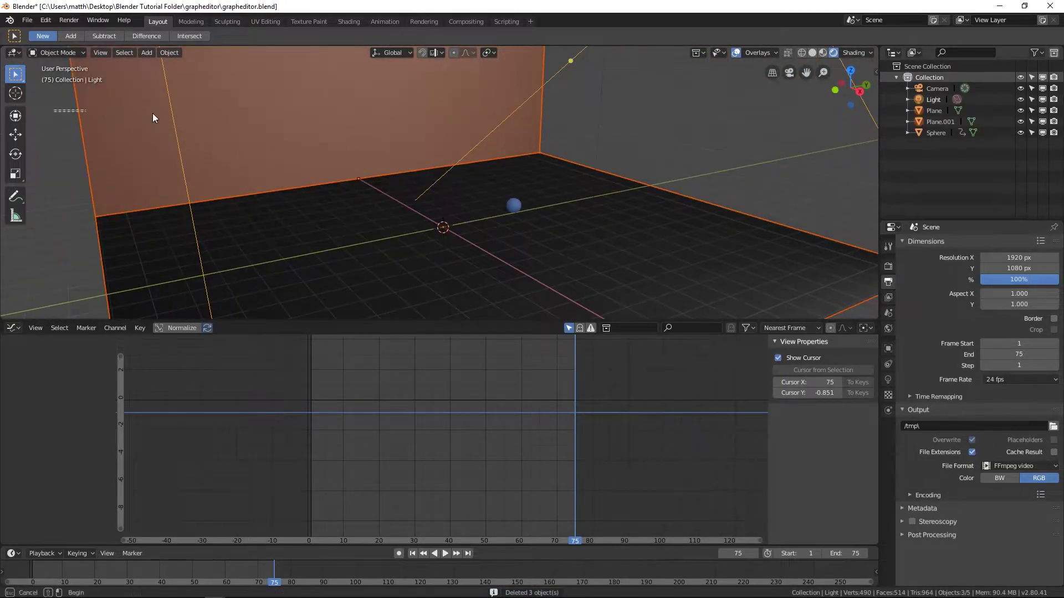
pyautogui.moveTo(152, 113); pyautogui.dragTo(610, 90)
pyautogui.press('x')
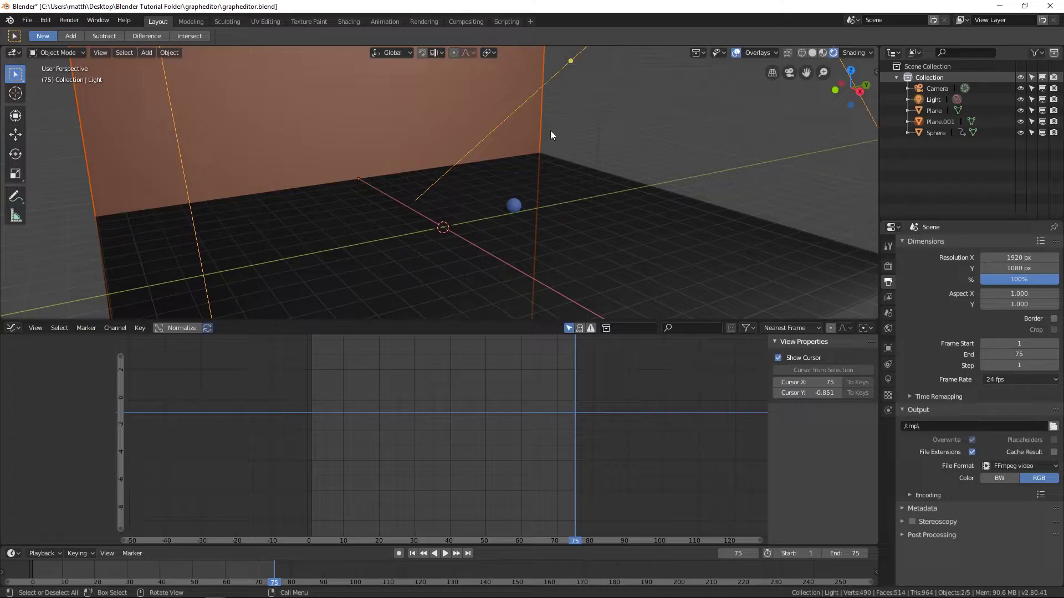
pyautogui.press('x')
pyautogui.click(556, 118)
pyautogui.moveTo(556, 119); pyautogui.dragTo(520, 139, button='middle')
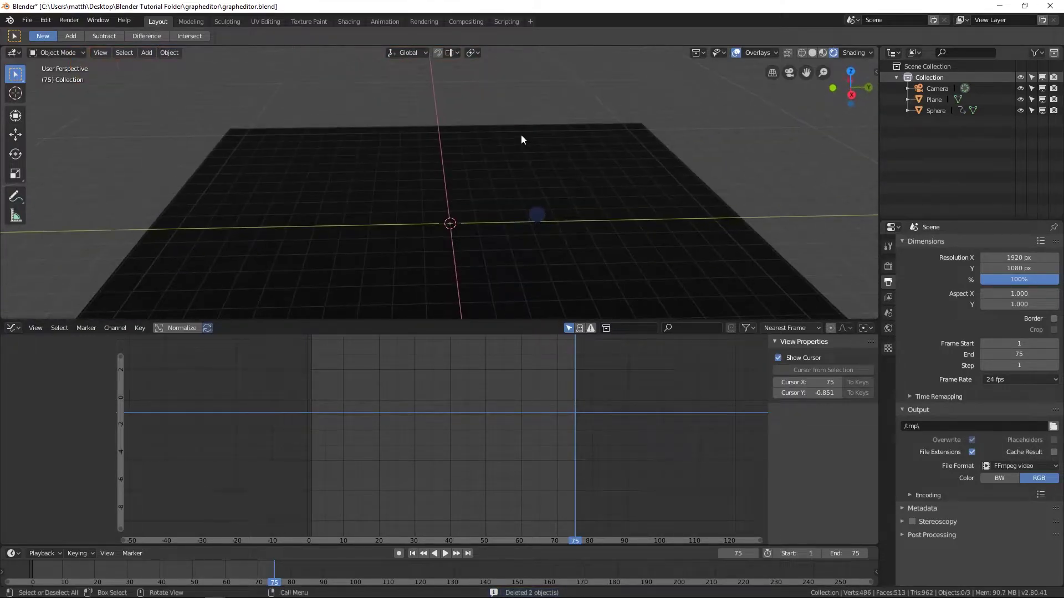
pyautogui.press('KP_3')
pyautogui.moveTo(443, 371); pyautogui.dragTo(571, 393, button='right')
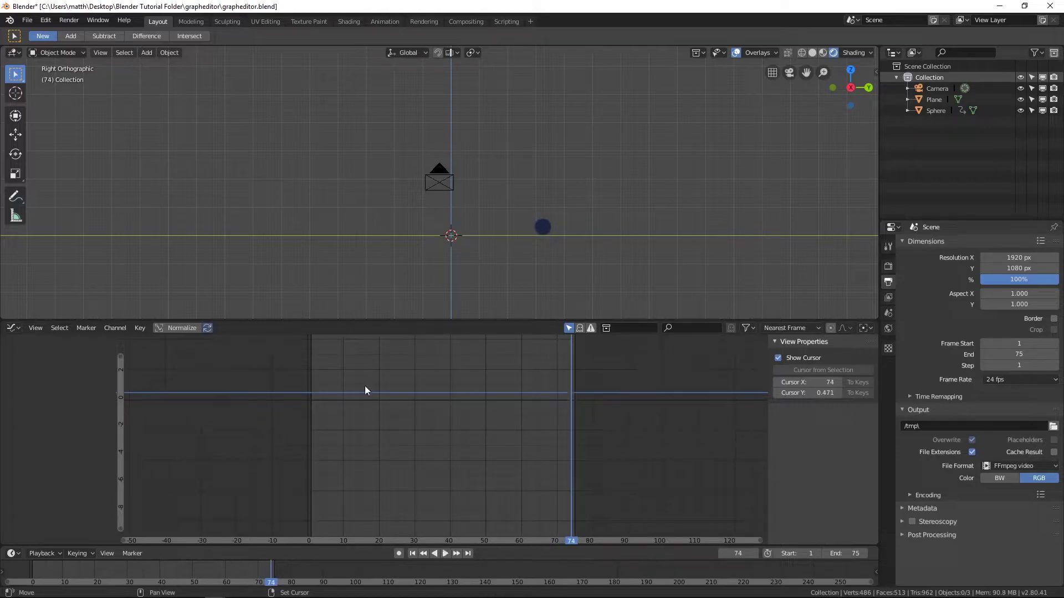
# - Start a new General file and delete the default cube
pyautogui.click(28, 21)
pyautogui.moveTo(38, 34)
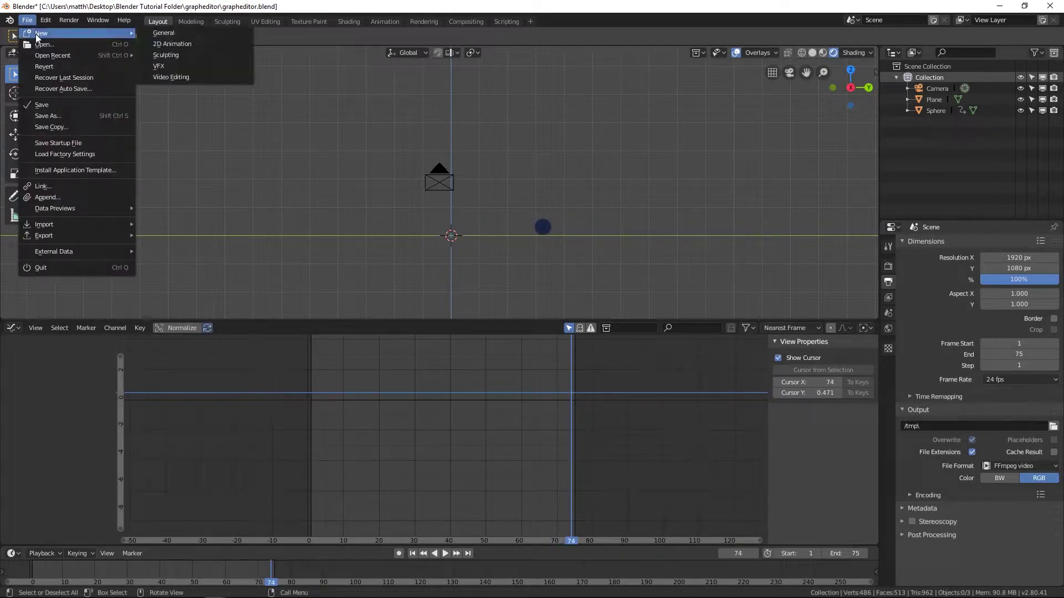
pyautogui.click(162, 32)
pyautogui.scroll(3, 431, 300)
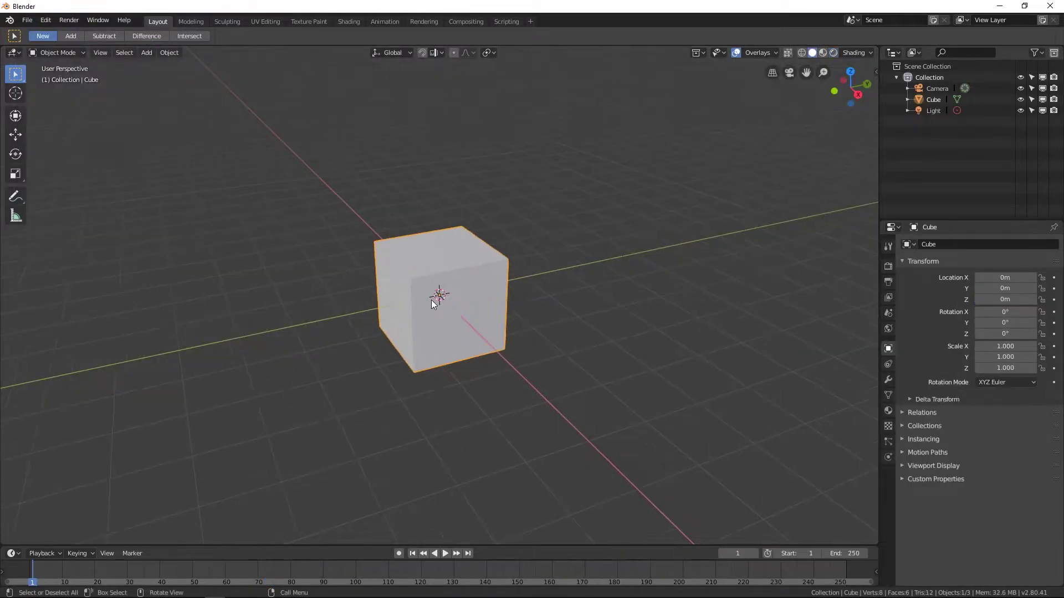
pyautogui.press('x')
pyautogui.click(431, 301)
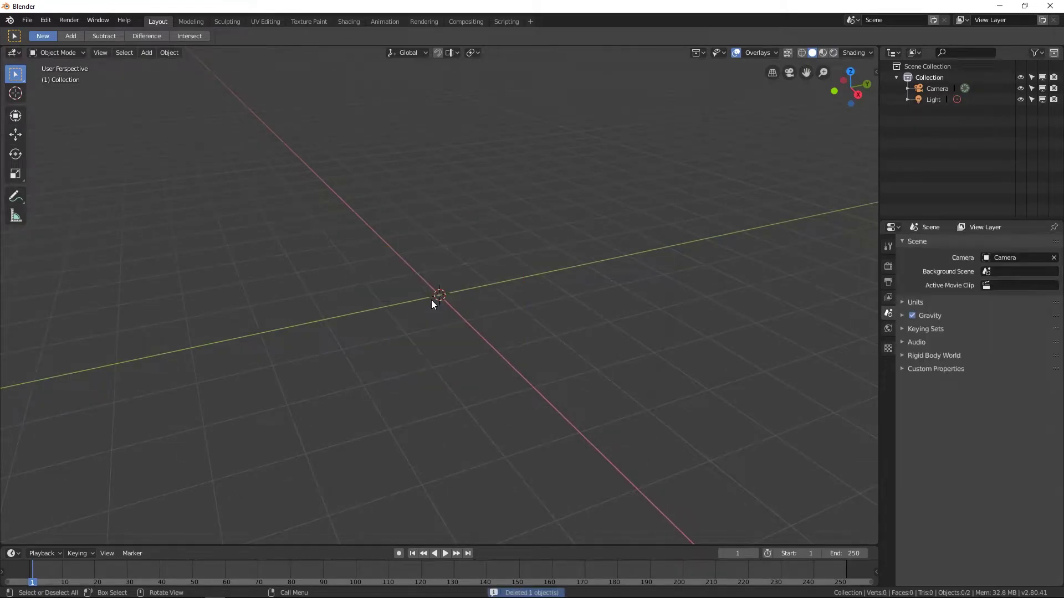
# - Add a plane mesh at the origin and scale it up to about 14.47 as the floor
pyautogui.hotkey('shift', 'a')
pyautogui.moveTo(431, 300)
pyautogui.click(470, 299)
pyautogui.press('s')
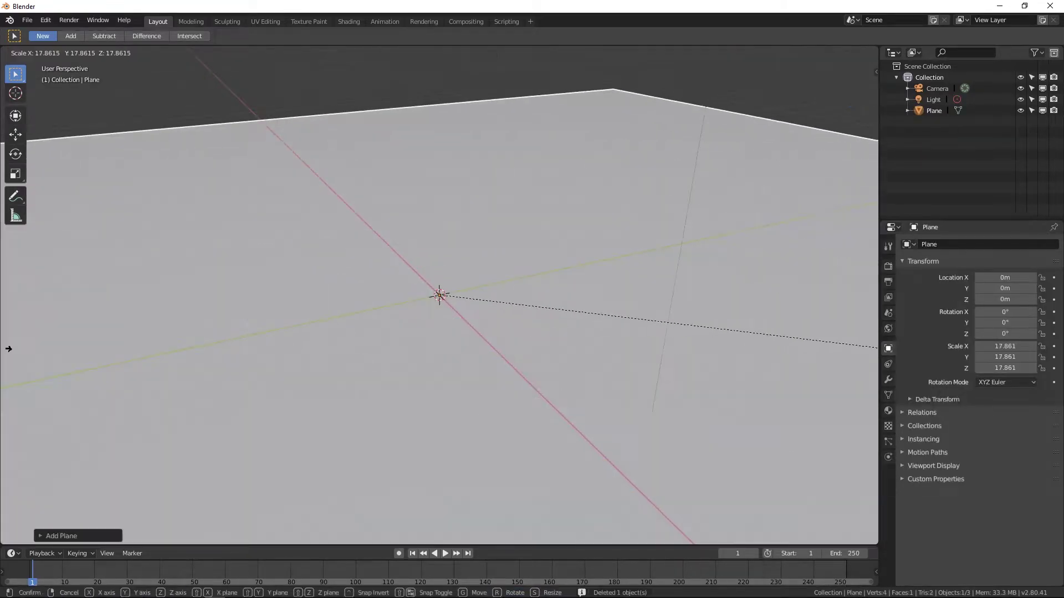
pyautogui.click(622, 316)
pyautogui.moveTo(623, 317); pyautogui.dragTo(588, 308, button='middle')
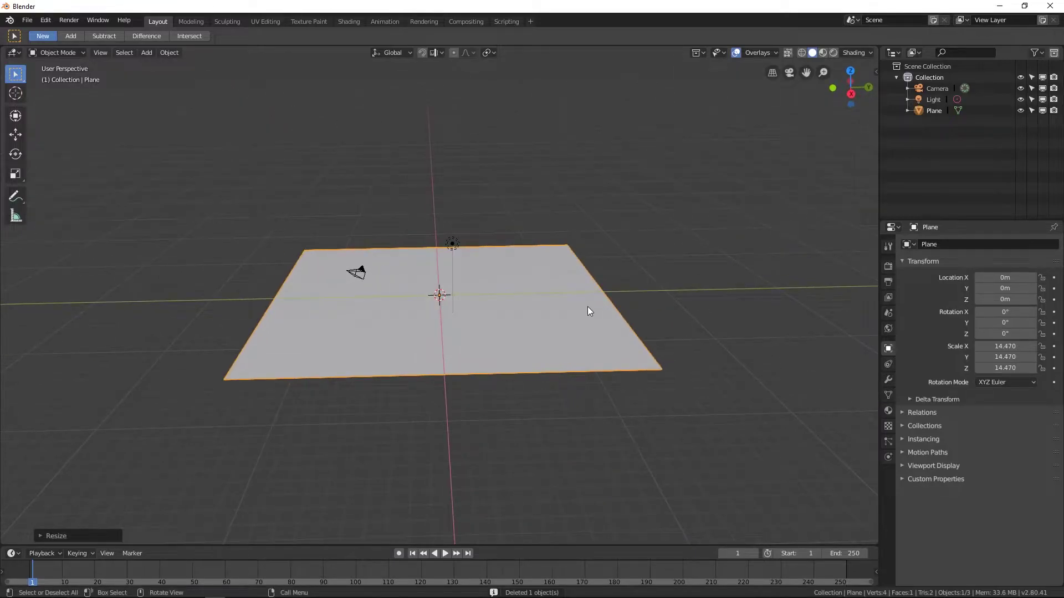
# - Add a UV sphere in right view, scale it to about 0.337 and move it to about Y -6.31 m, Z 7.51 m
pyautogui.press('KP_3')
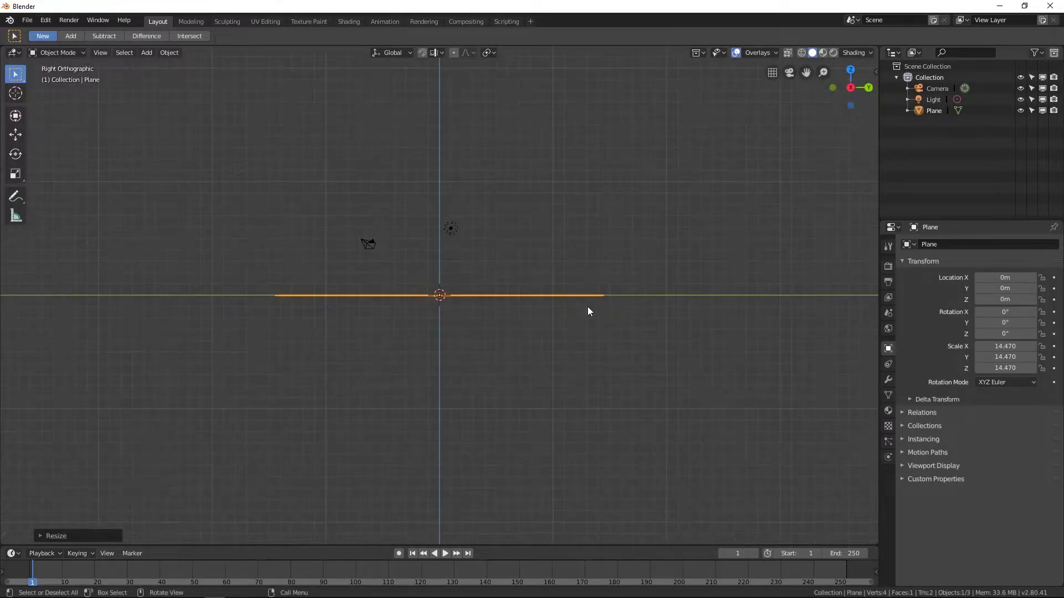
pyautogui.scroll(7, 496, 305)
pyautogui.scroll(-2, 497, 304)
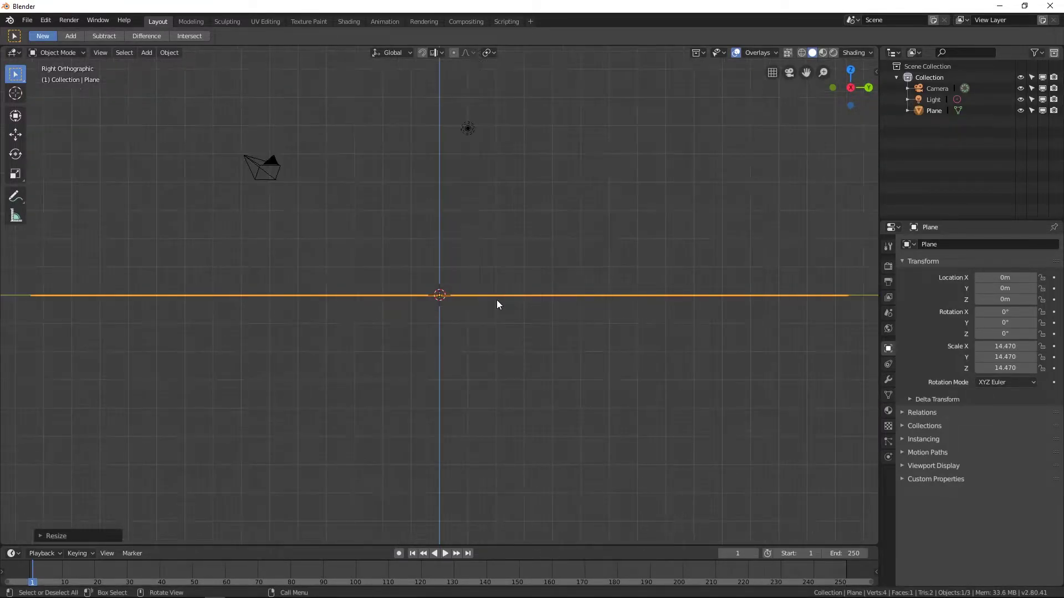
pyautogui.hotkey('shift', 'a')
pyautogui.moveTo(512, 300)
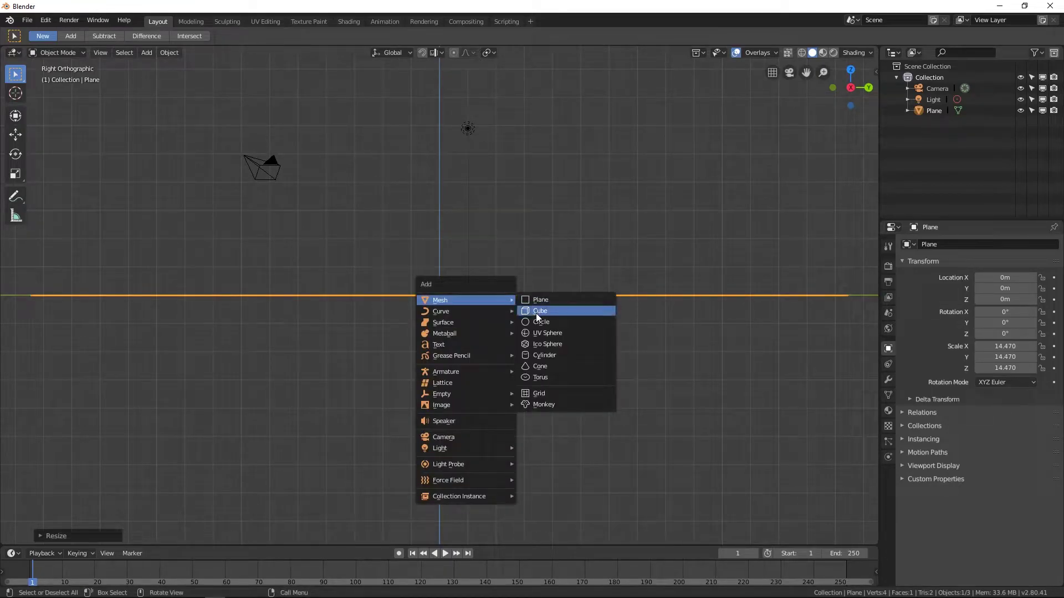
pyautogui.click(540, 334)
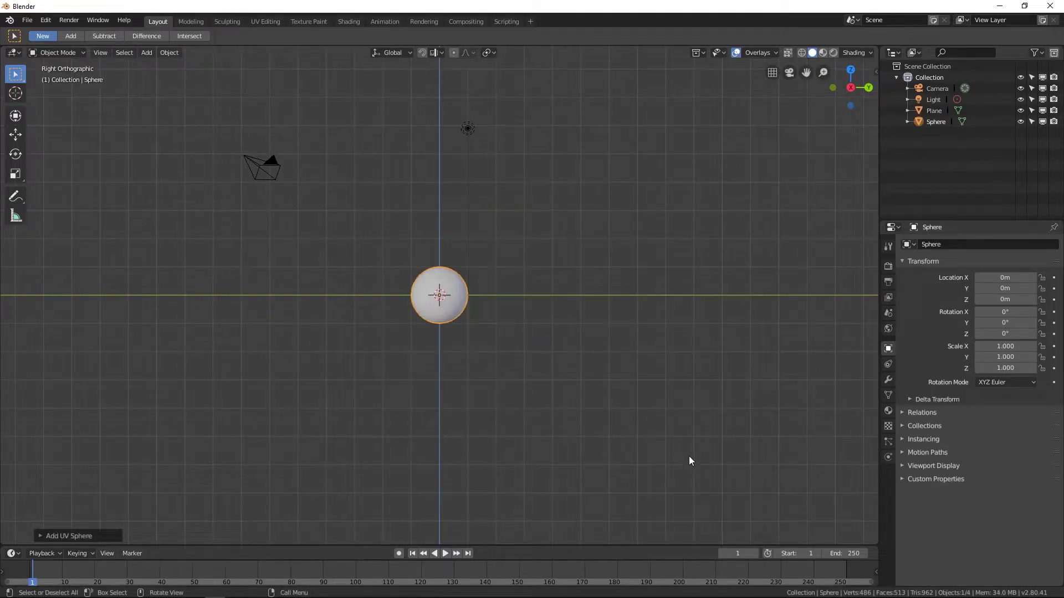
pyautogui.press('s')
pyautogui.click(506, 358)
pyautogui.press('g')
pyautogui.click(339, 154)
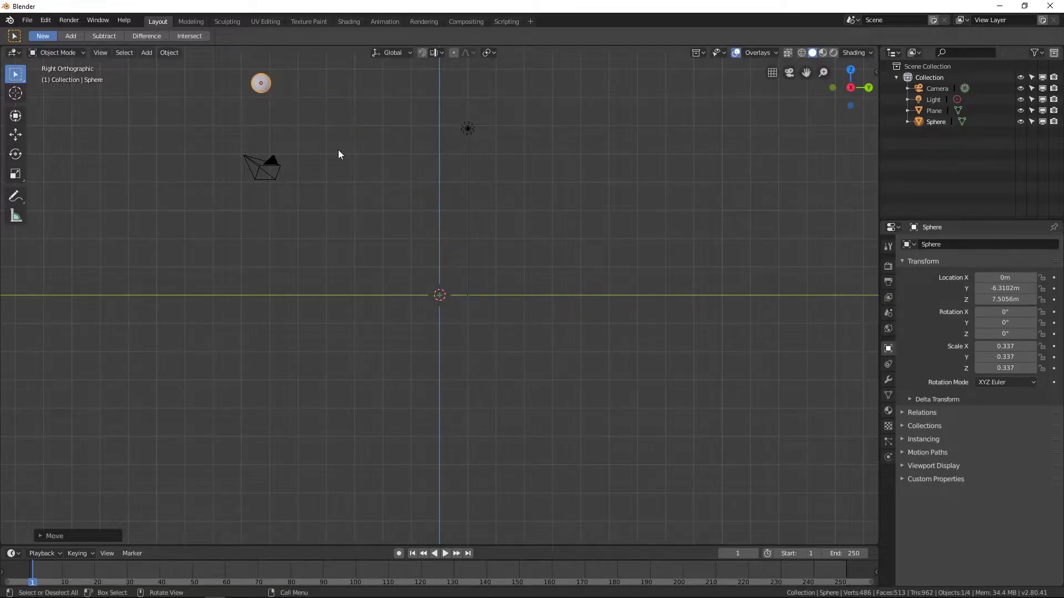
# - Scale the sphere down further to about 0.288
pyautogui.scroll(1, 342, 153)
pyautogui.keyDown('shift'); pyautogui.moveTo(415, 178); pyautogui.dragTo(392, 285, button='middle'); pyautogui.keyUp('shift')
pyautogui.scroll(2, 388, 261)
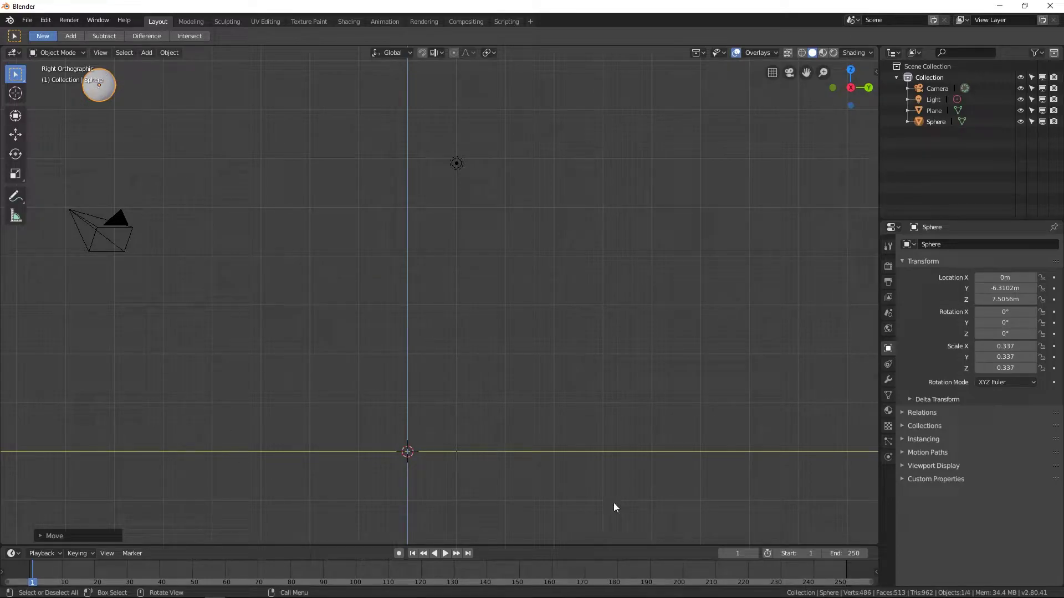
pyautogui.scroll(-2, 197, 230)
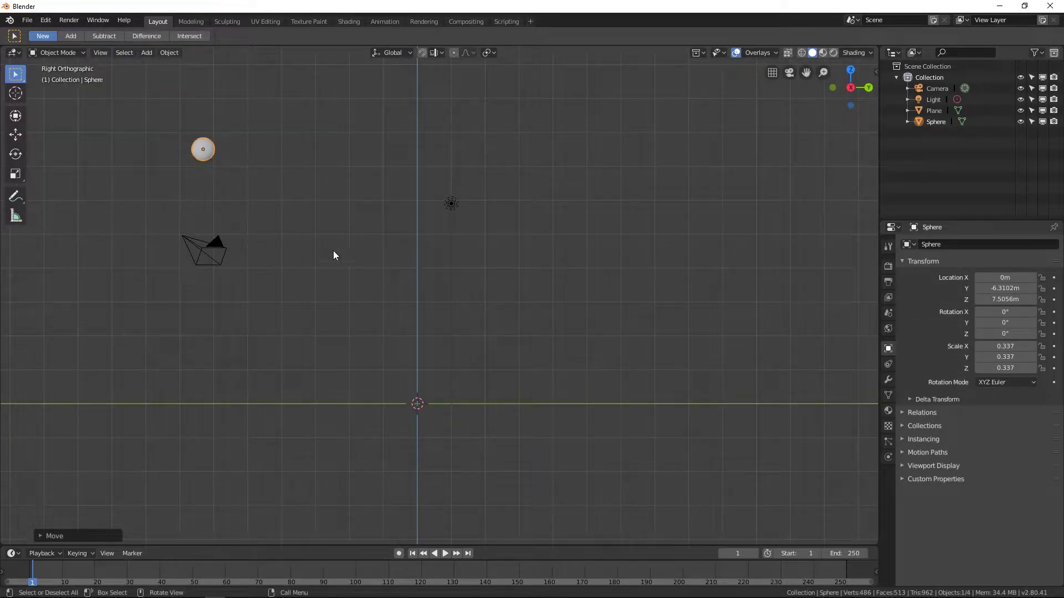
pyautogui.press('s')
pyautogui.click(310, 241)
# - Split the 3D viewport into an upper and a lower area and turn the lower one into a Graph Editor
pyautogui.moveTo(2, 543); pyautogui.dragTo(413, 410)
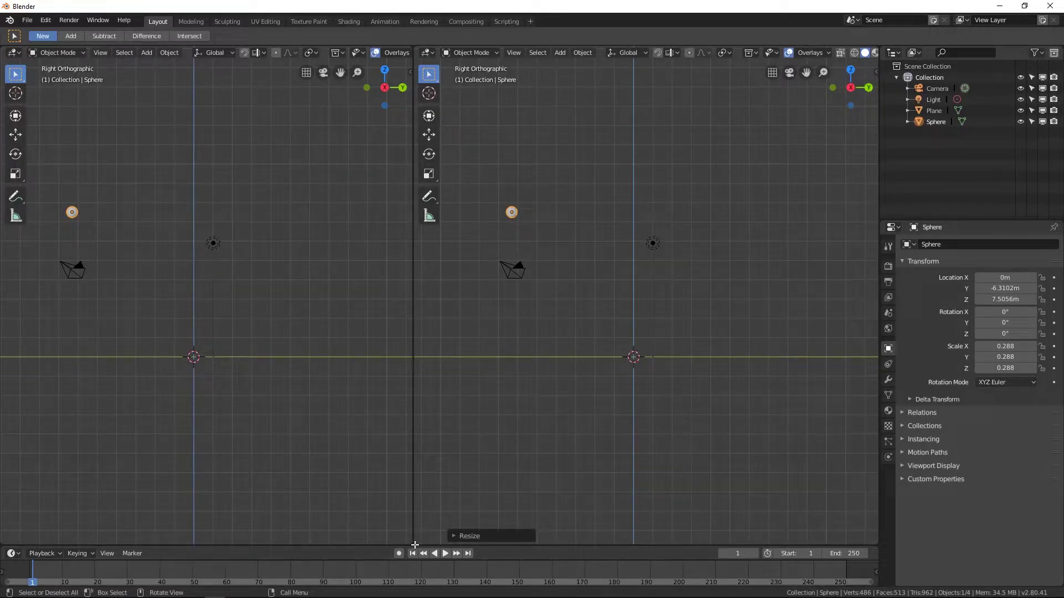
pyautogui.moveTo(414, 543); pyautogui.dragTo(307, 542)
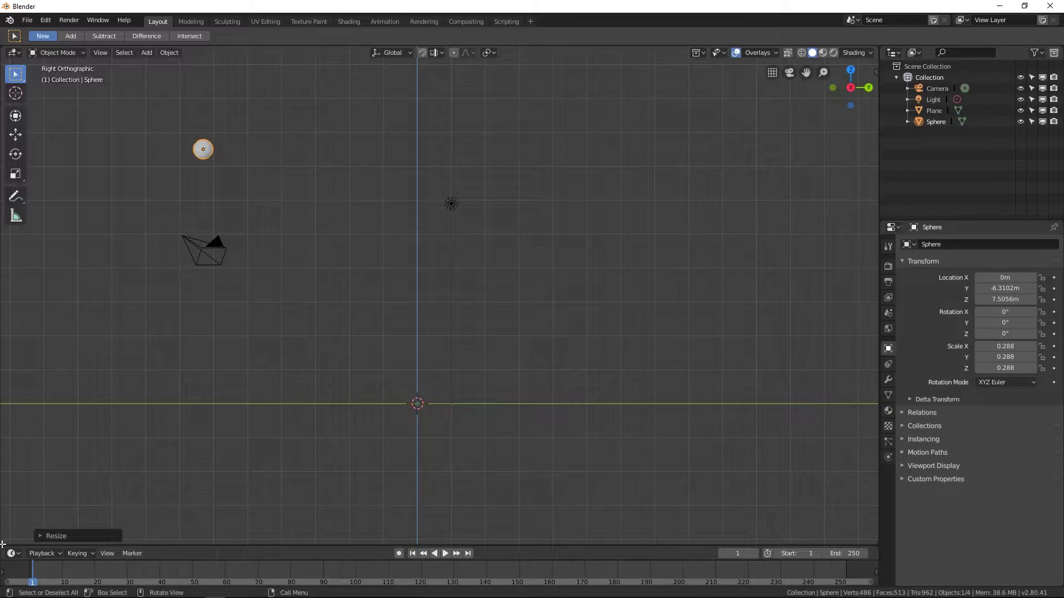
pyautogui.moveTo(3, 544); pyautogui.dragTo(3, 309)
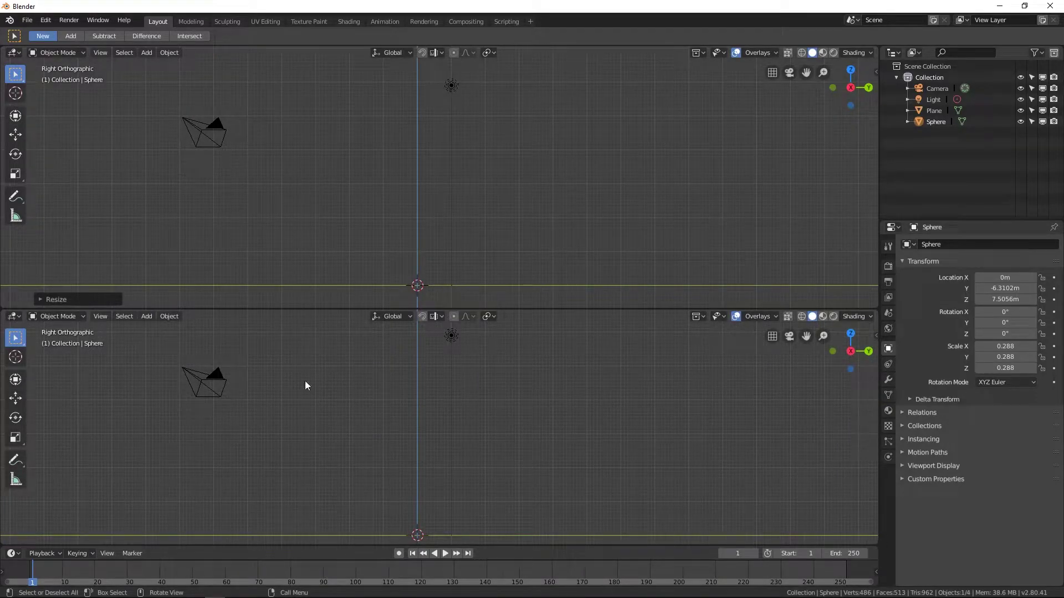
pyautogui.click(19, 315)
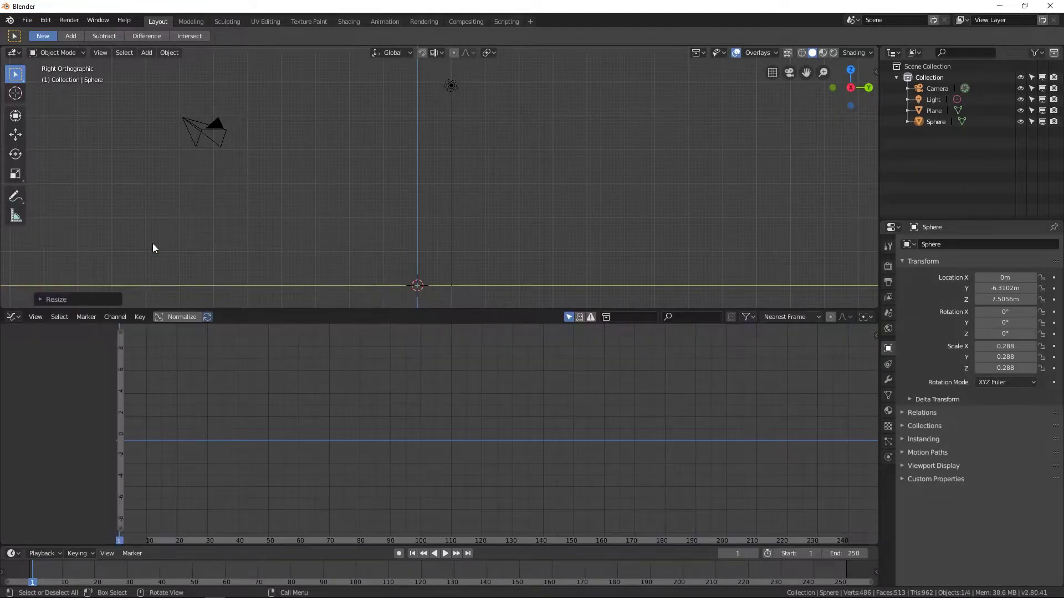
pyautogui.click(151, 244)
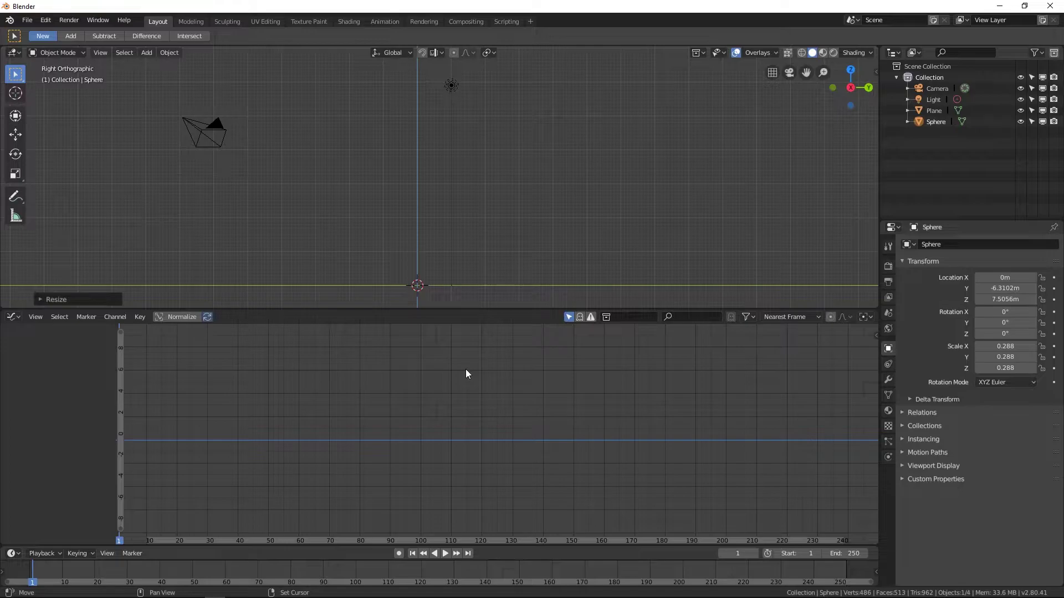
# - Insert a LocRotScale keyframe for the raised sphere at frame 1
pyautogui.scroll(-3, 276, 149)
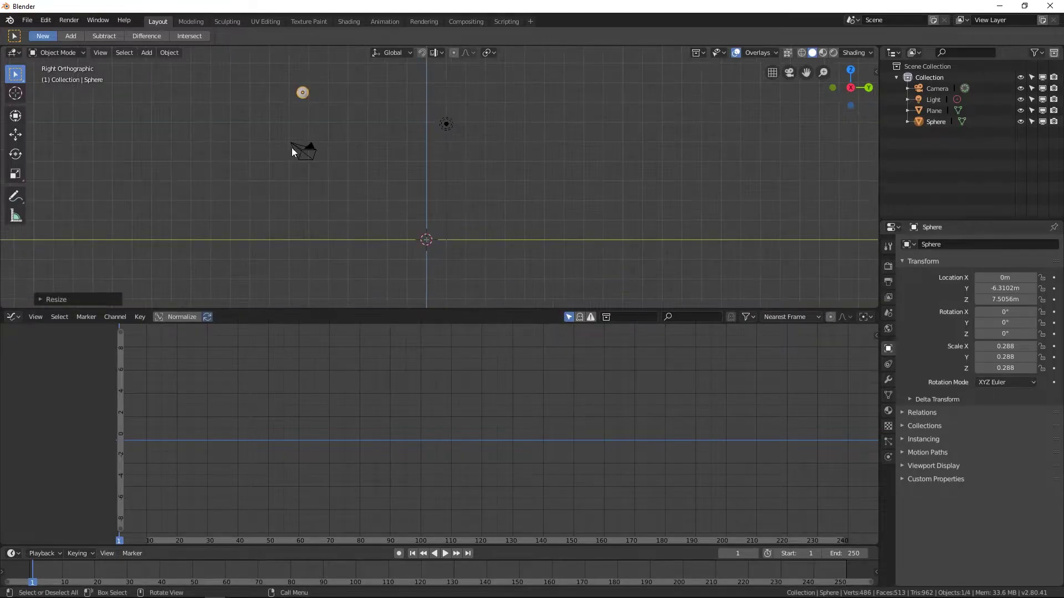
pyautogui.scroll(2, 321, 149)
pyautogui.moveTo(359, 151)
pyautogui.keyDown('shift'); pyautogui.mouseDown(button='middle')
pyautogui.moveTo(357, 176)
pyautogui.moveTo(369, 151)
pyautogui.mouseUp(button='middle'); pyautogui.keyUp('shift')
pyautogui.scroll(1, 358, 174)
pyautogui.scroll(-1, 382, 158)
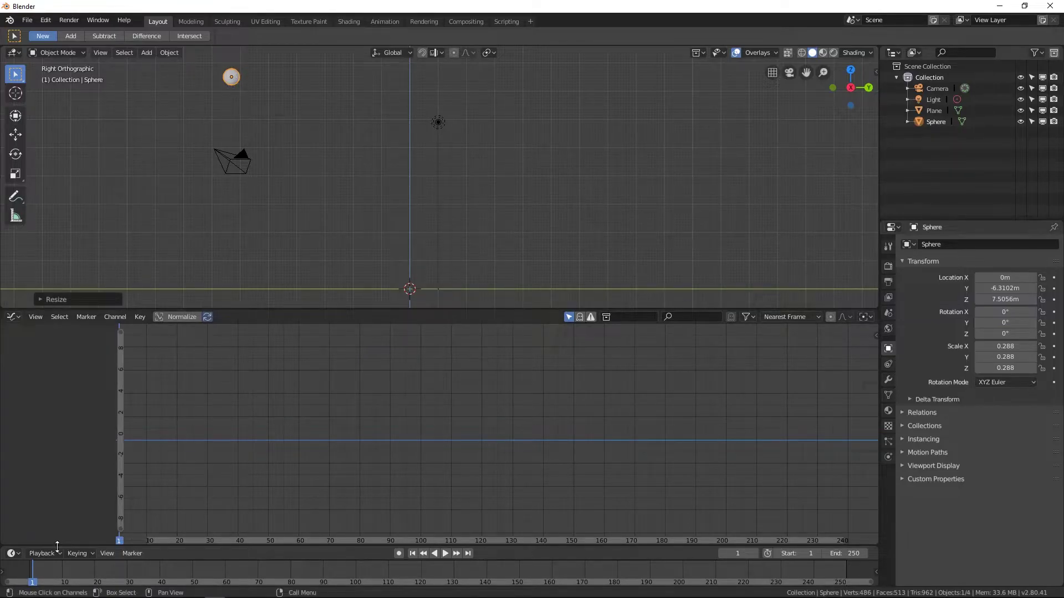
pyautogui.press('i')
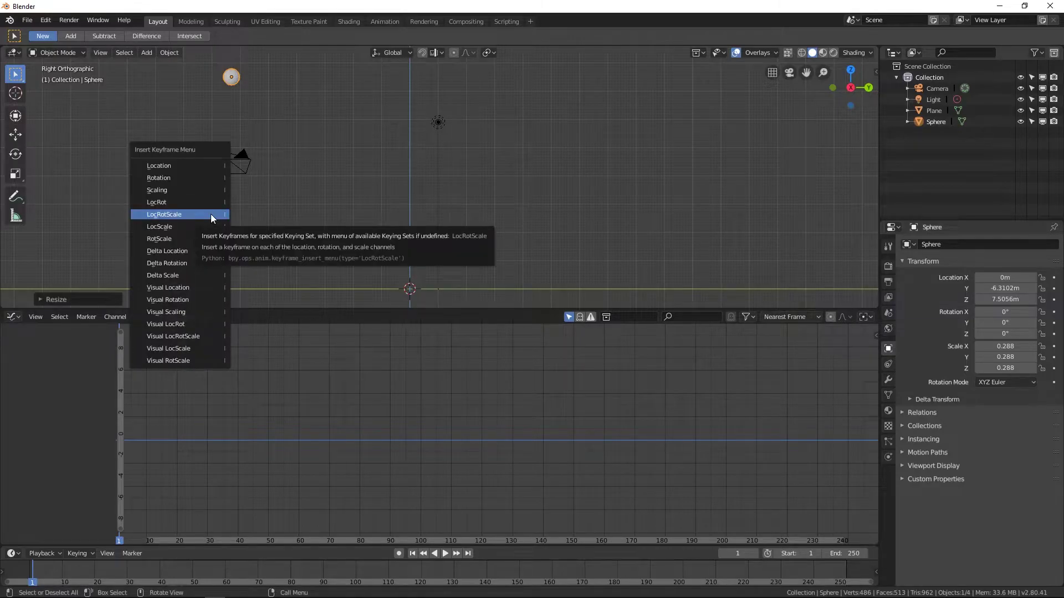
pyautogui.click(190, 220)
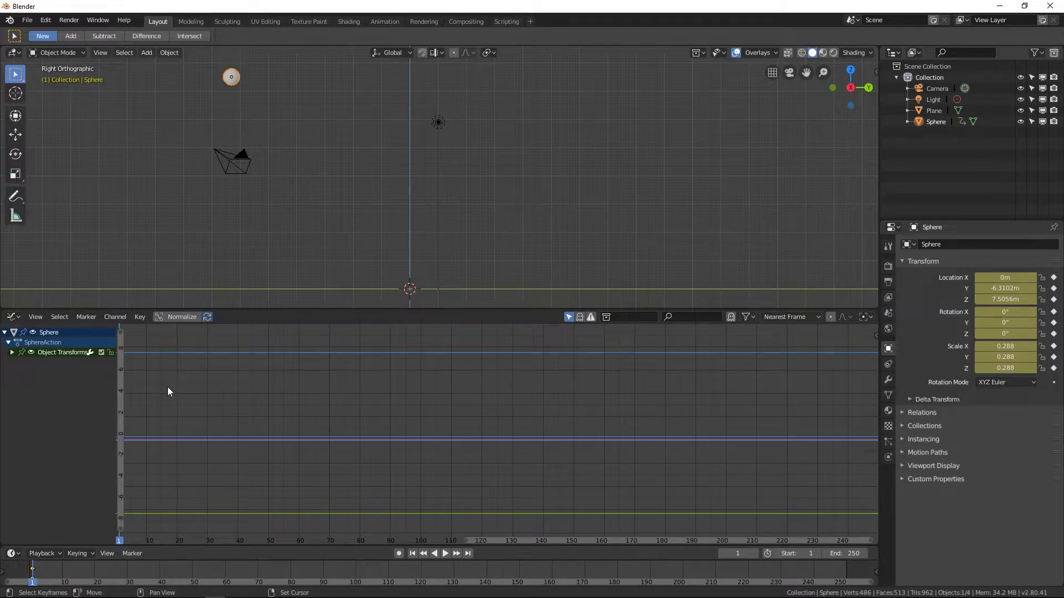
# - Go to frame 30 and insert a LocRotScale keyframe for the sphere at its raised position
pyautogui.rightClick(103, 560)
pyautogui.click(131, 570)
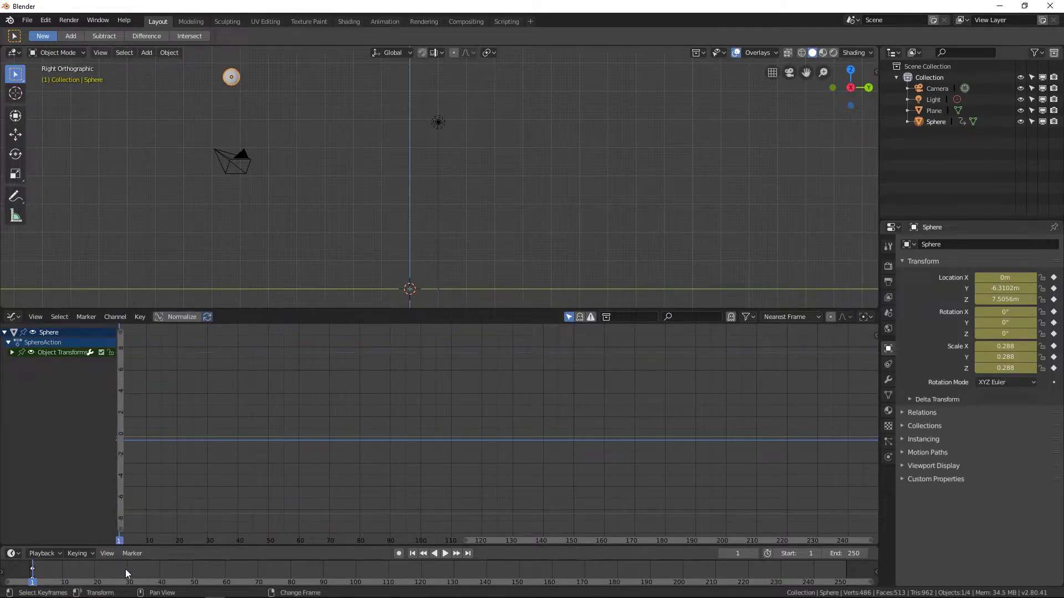
pyautogui.rightClick(128, 569)
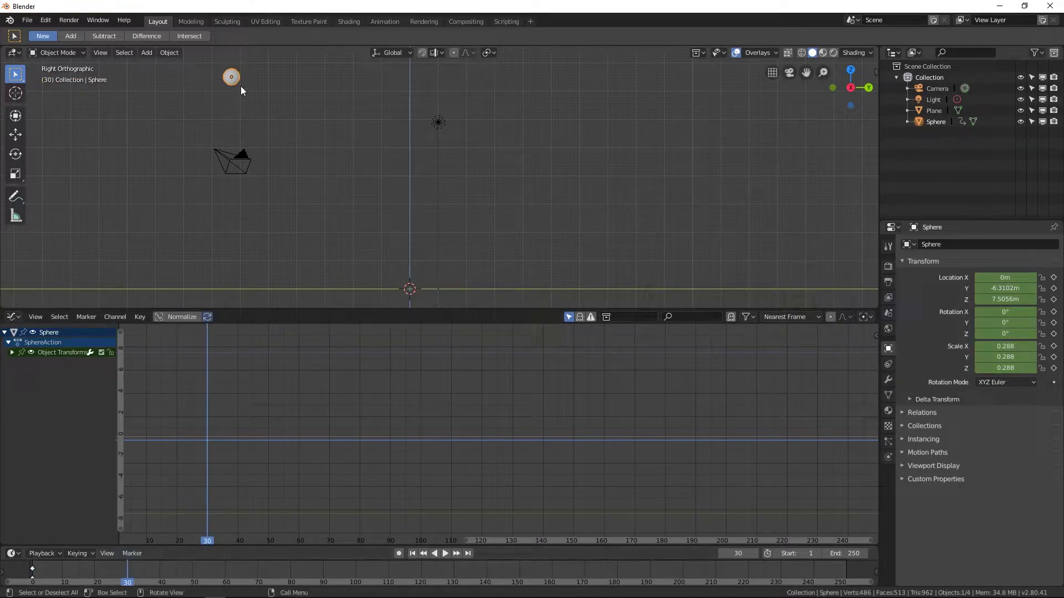
pyautogui.press('i')
pyautogui.click(238, 101)
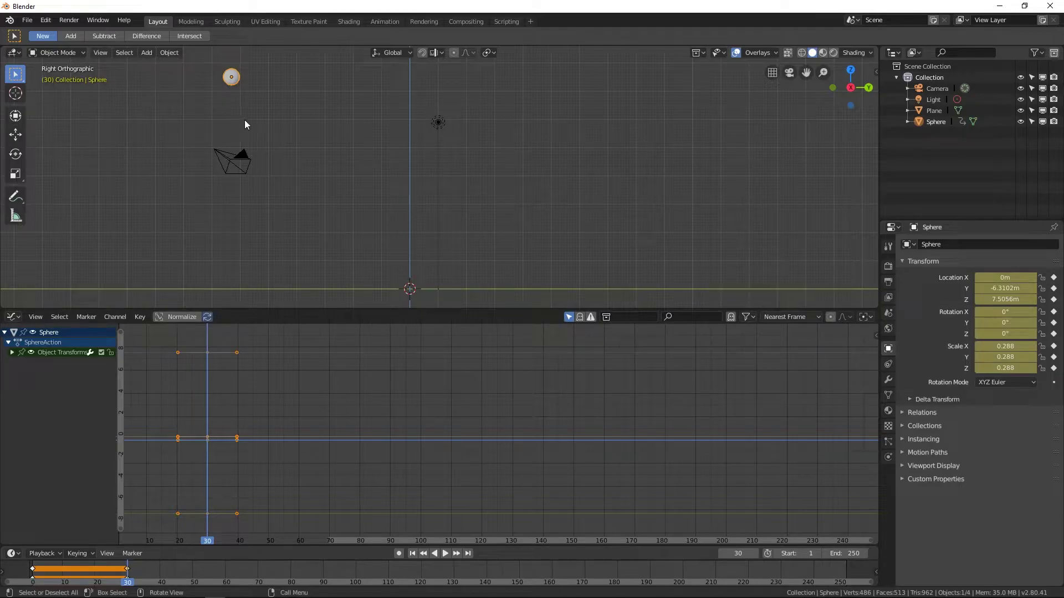
# - Lower the sphere along the Z axis to about 0.333 m and keyframe its location, rotation and scale at frame 30
pyautogui.press('g')
pyautogui.press('z')
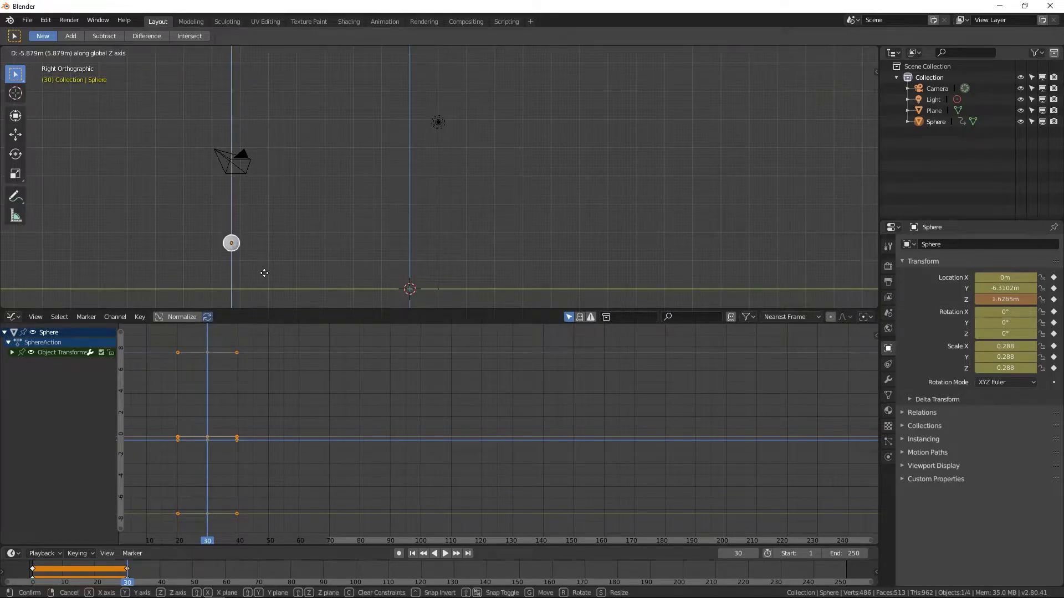
pyautogui.click(266, 297)
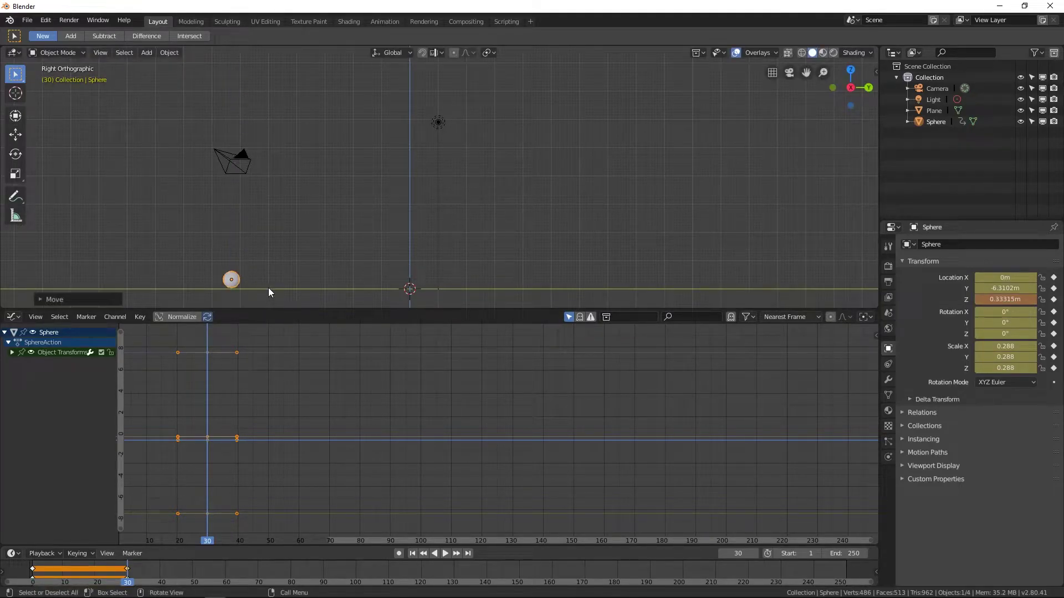
pyautogui.press('i')
pyautogui.click(268, 287)
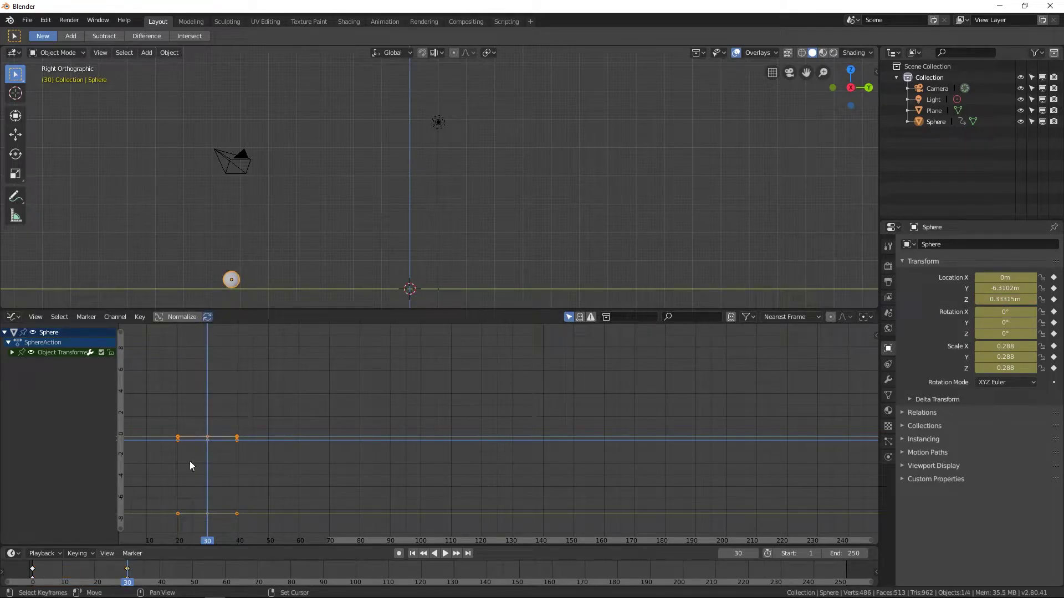
# - Expand the sphere's Object Transforms channels and examine their curves and keyframe handles in the Graph Editor
pyautogui.click(12, 353)
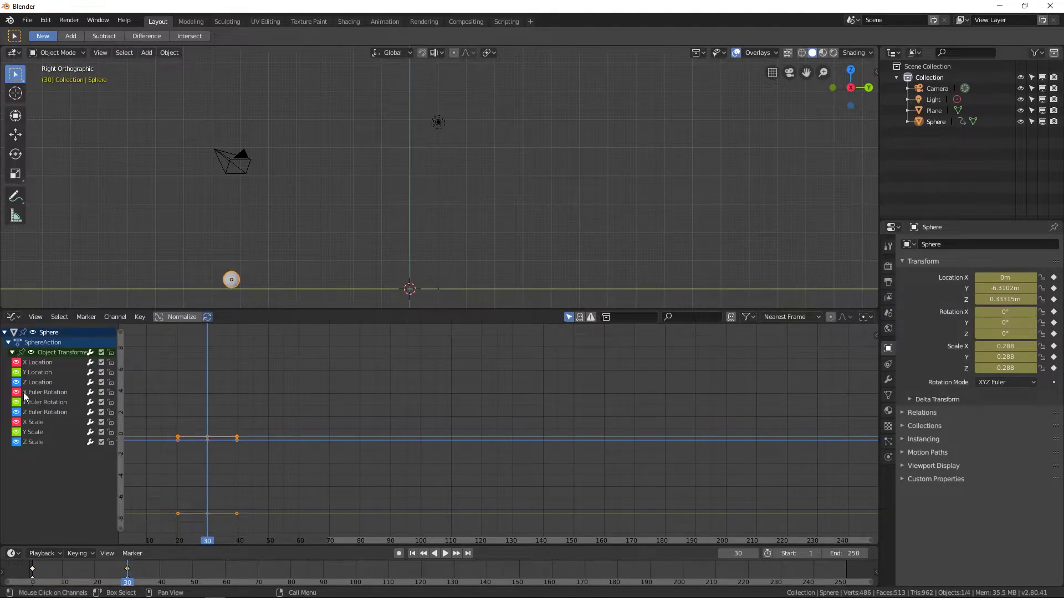
pyautogui.moveTo(194, 454); pyautogui.dragTo(480, 430, button='middle')
pyautogui.scroll(6, 271, 454)
pyautogui.scroll(4, 358, 455)
pyautogui.scroll(4, 358, 455)
pyautogui.moveTo(343, 452); pyautogui.dragTo(460, 468, button='middle')
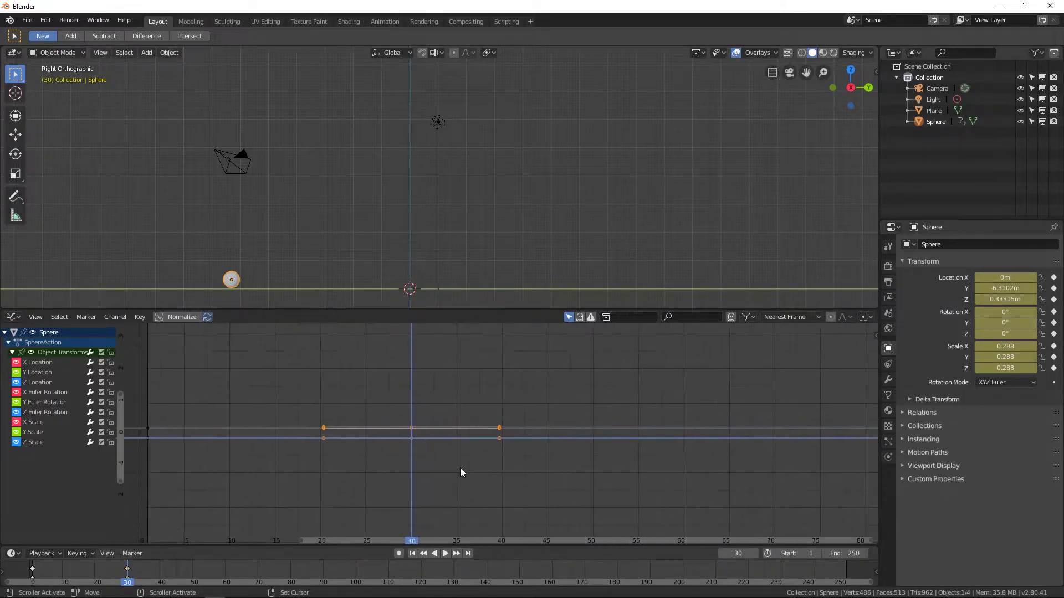
pyautogui.scroll(-8, 324, 453)
pyautogui.moveTo(352, 376); pyautogui.dragTo(347, 442, button='middle')
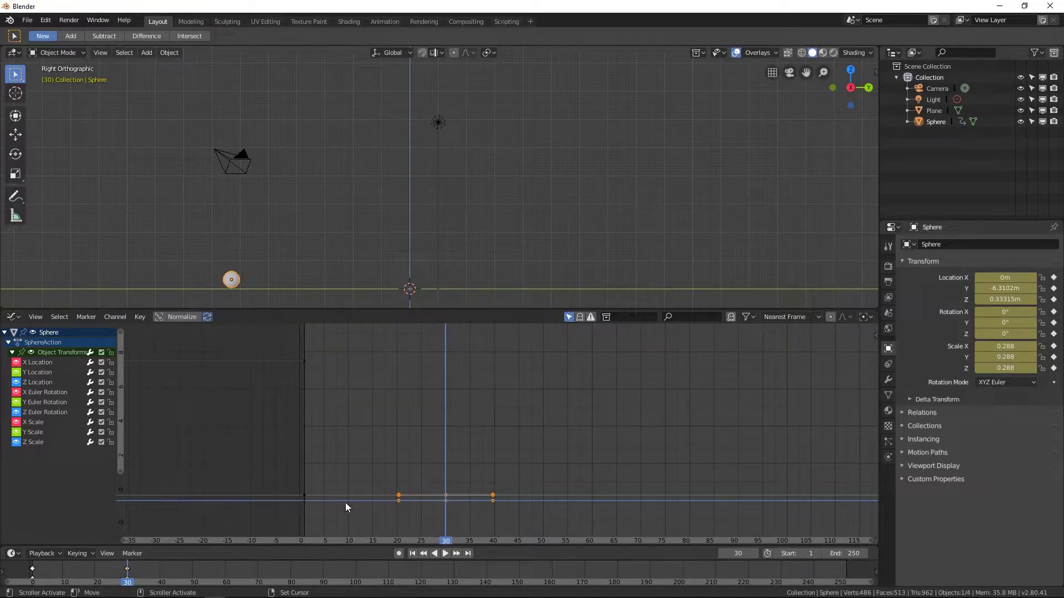
pyautogui.keyDown('shift'); pyautogui.moveTo(372, 509); pyautogui.dragTo(342, 470, button='middle'); pyautogui.keyUp('shift')
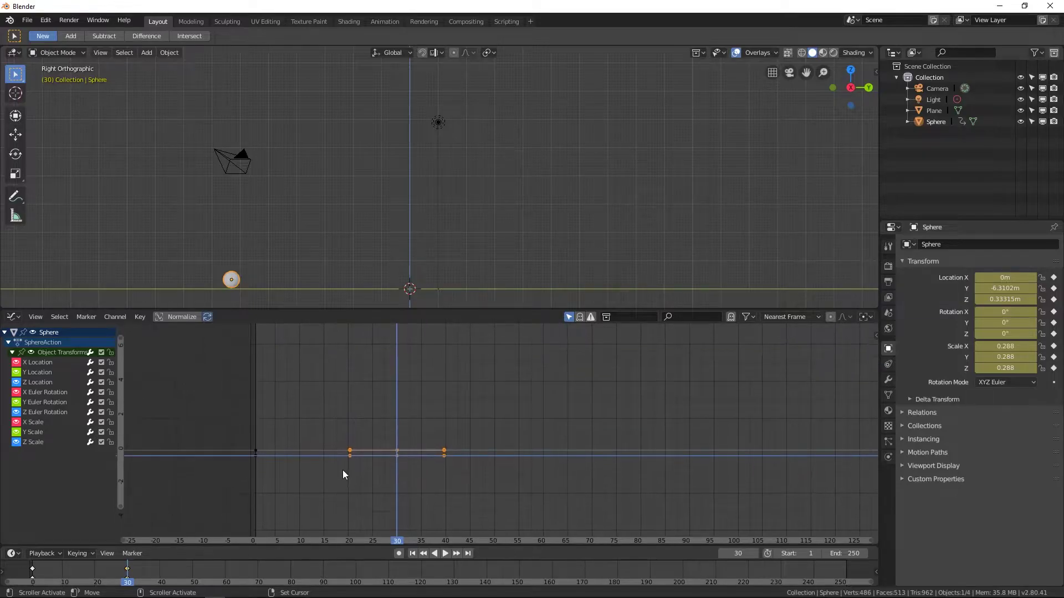
pyautogui.moveTo(183, 403); pyautogui.dragTo(185, 424, button='middle')
# - Hide all of the sphere's transform curves except Z Location in the Graph Editor
pyautogui.moveTo(16, 362); pyautogui.dragTo(16, 444)
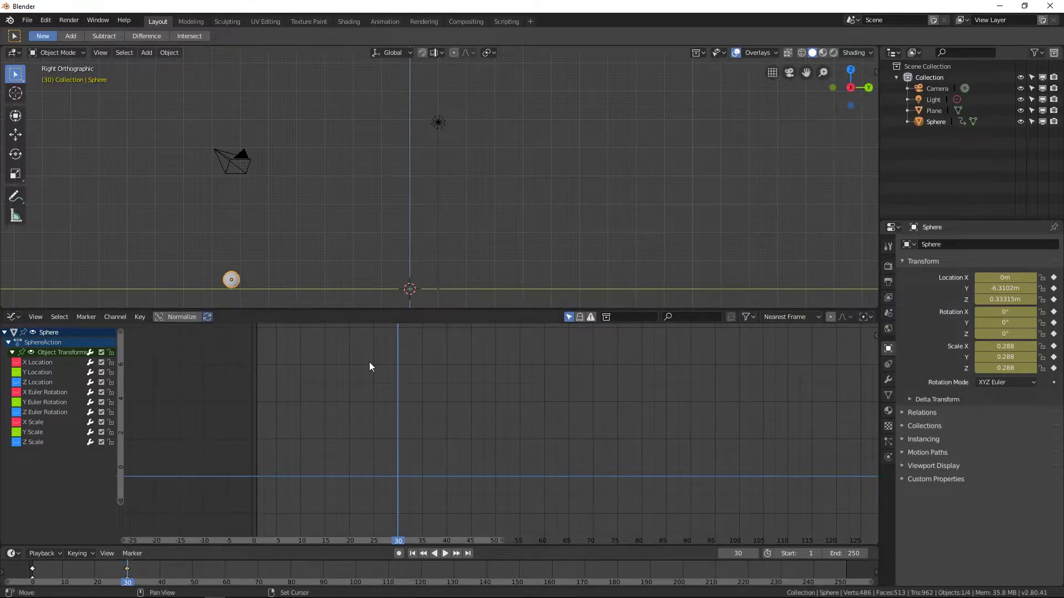
pyautogui.click(16, 383)
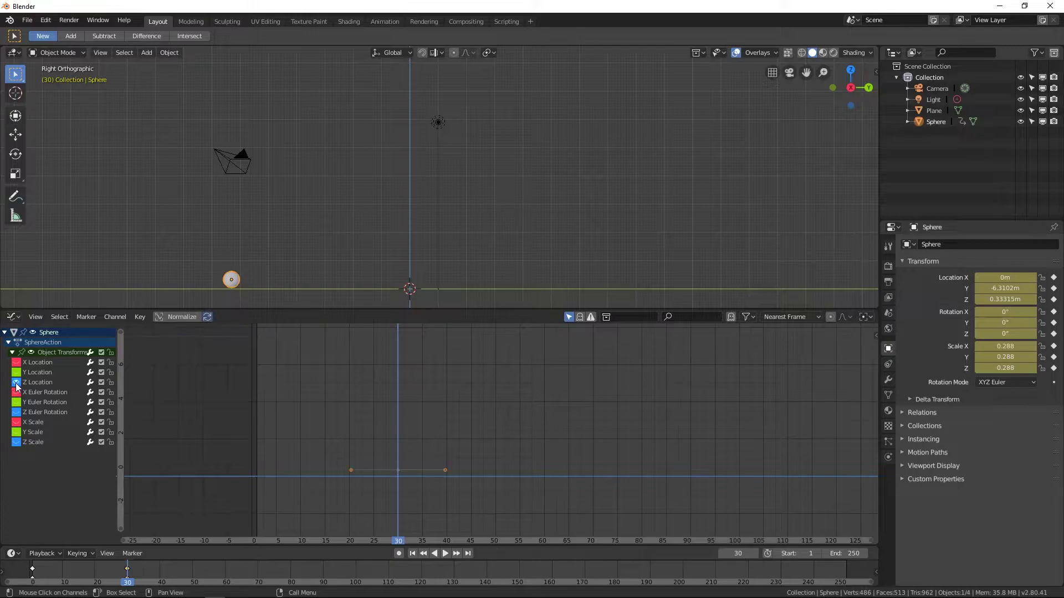
pyautogui.scroll(1, 363, 433)
pyautogui.moveTo(333, 427); pyautogui.dragTo(416, 441, button='middle')
pyautogui.scroll(1, 378, 443)
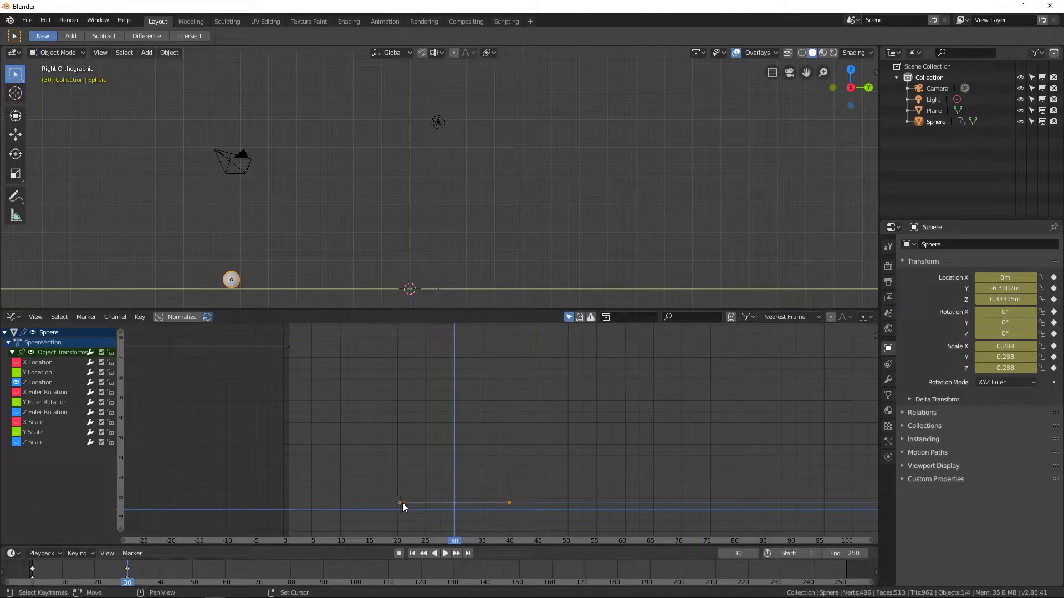
# - Select the Z Location keyframes at frames 1 and 30 in turn to examine the curve's shape between them
pyautogui.click(453, 503)
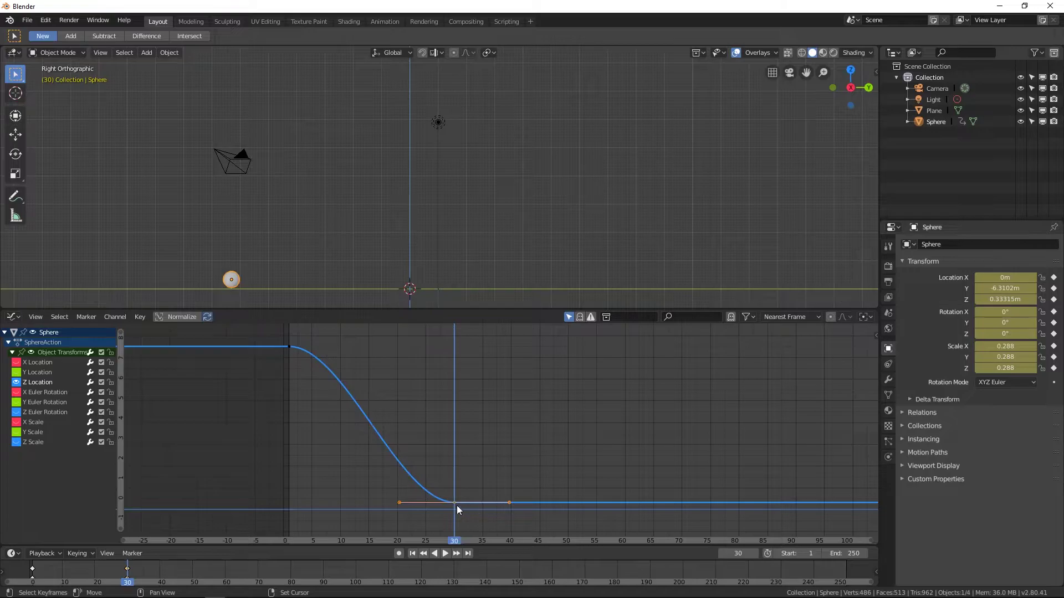
pyautogui.click(290, 348)
pyautogui.click(455, 504)
pyautogui.click(288, 347)
pyautogui.click(454, 502)
pyautogui.click(291, 347)
pyautogui.click(454, 503)
# - Show the F-Curve properties and compare the Z Location keyframe settings at frames 1 and 30
pyautogui.press('n')
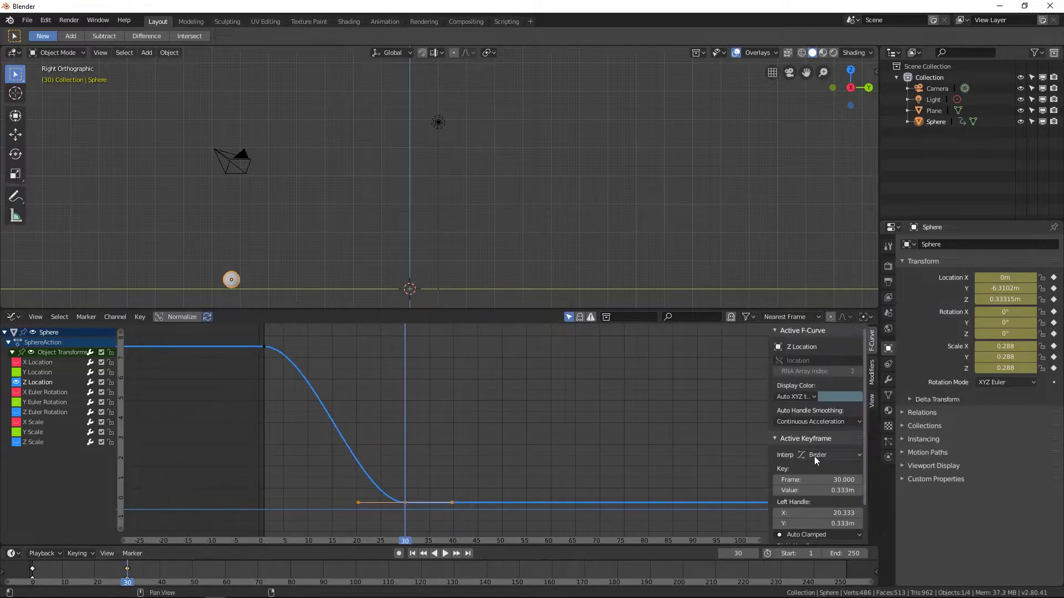
pyautogui.click(263, 347)
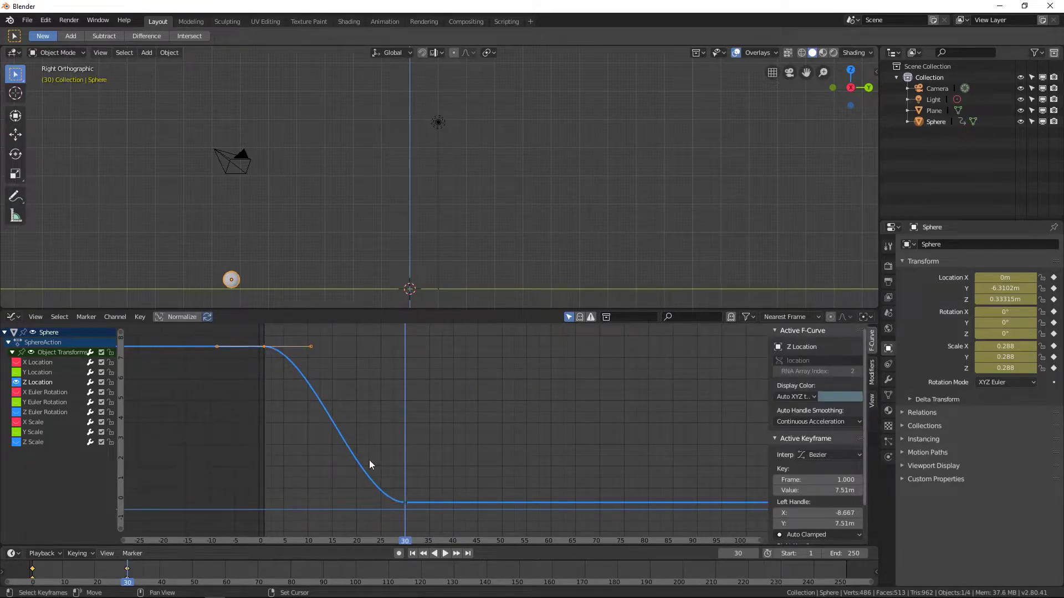
pyautogui.click(406, 503)
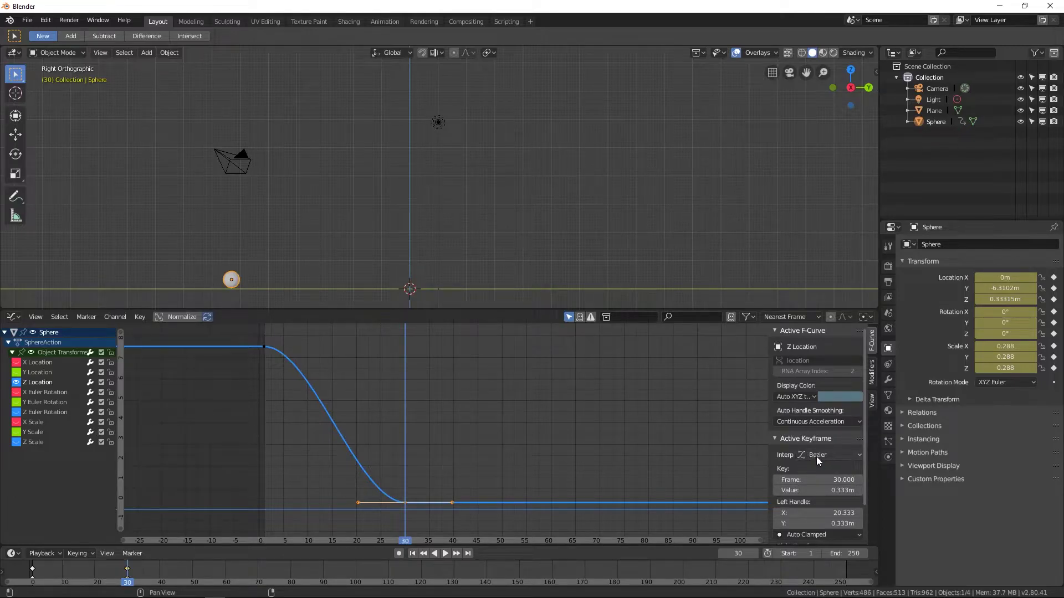
# - Set the frame 30 keyframe's left handle type to Free and raise the handle to about frame 20.7, value 4 m
pyautogui.scroll(-2, 816, 457)
pyautogui.click(807, 492)
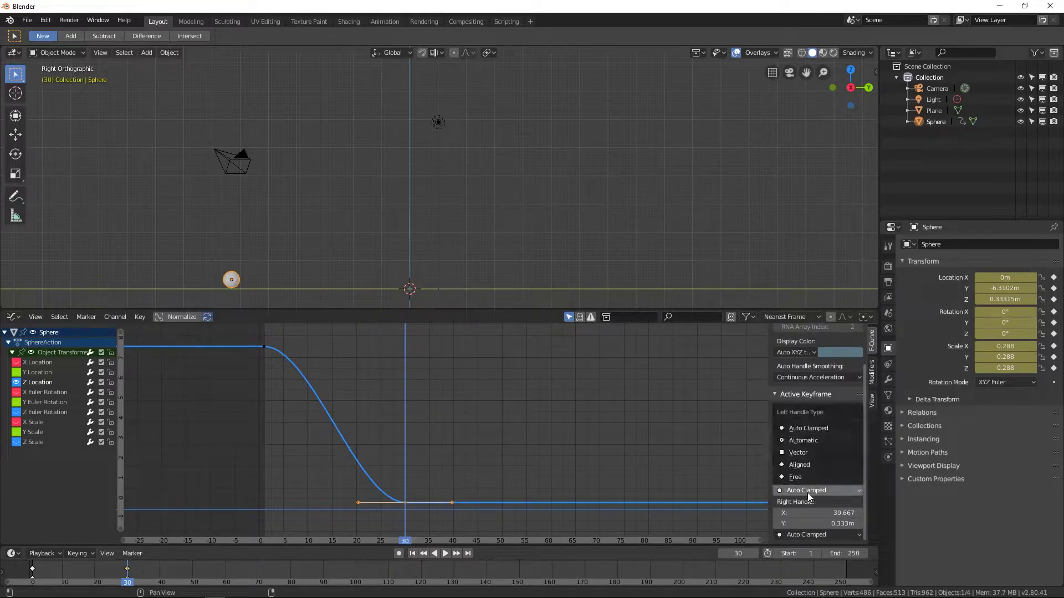
pyautogui.click(806, 476)
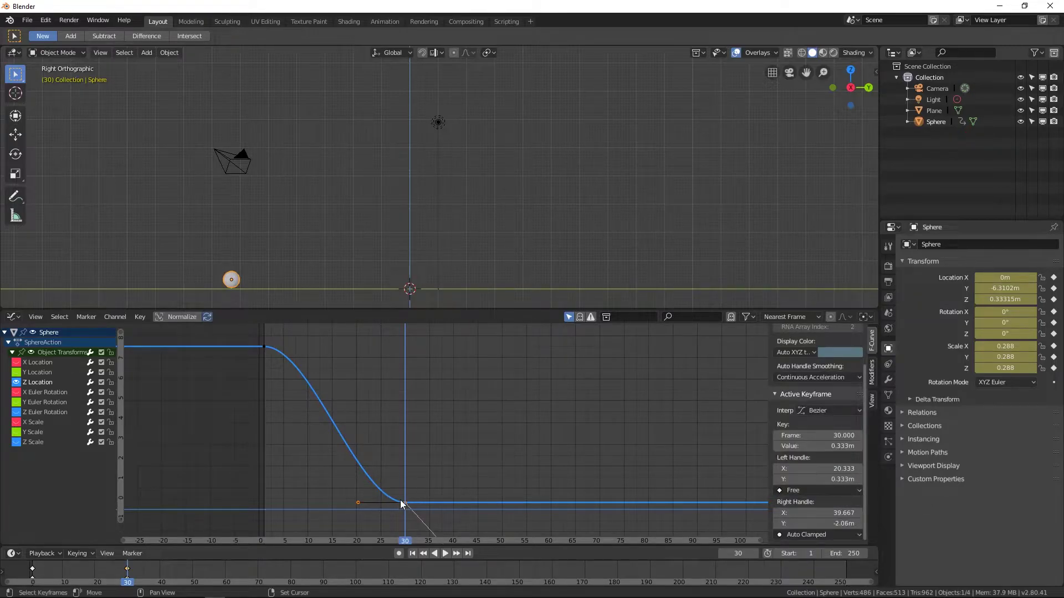
pyautogui.moveTo(358, 503); pyautogui.dragTo(365, 424)
# - Move the frame 30 keyframe's right handle up to about frame 34.8, value 4.1 m
pyautogui.scroll(-1, 443, 476)
pyautogui.scroll(-2, 442, 477)
pyautogui.moveTo(440, 489); pyautogui.dragTo(429, 446, button='middle')
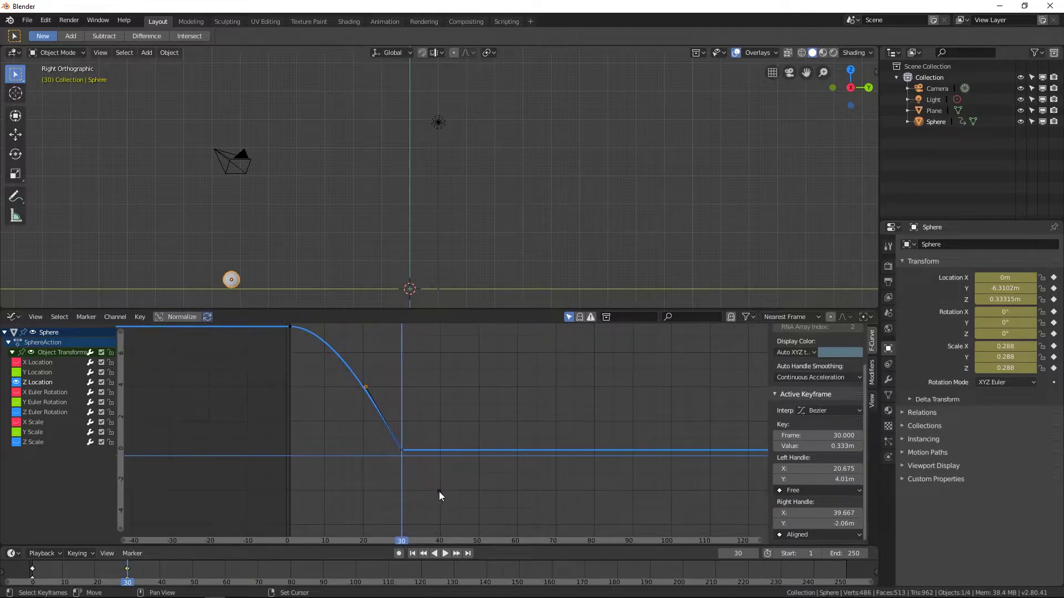
pyautogui.moveTo(439, 491); pyautogui.dragTo(416, 385)
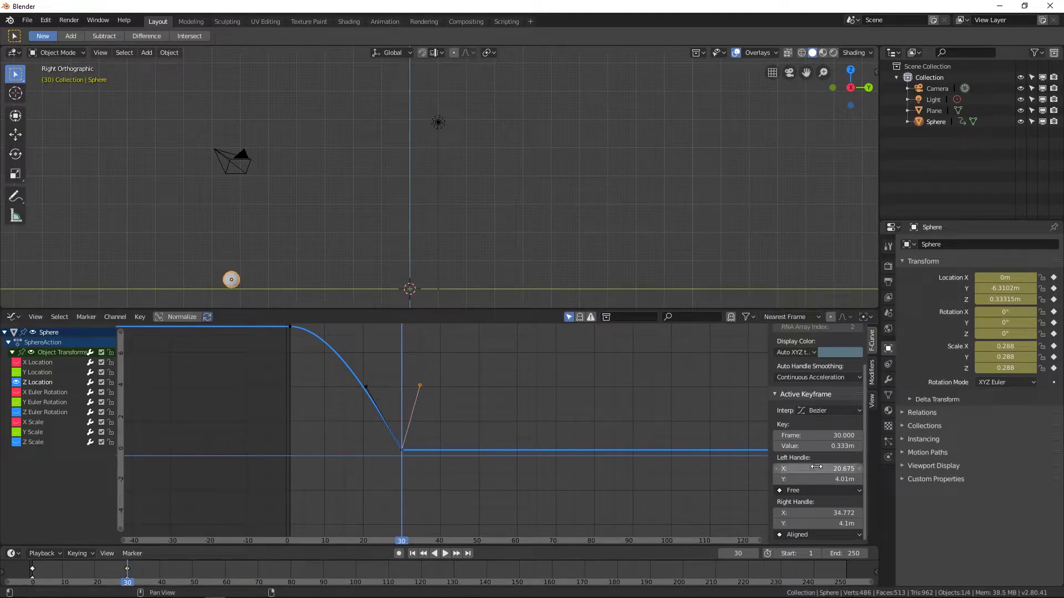
# - Set the frame 30 keyframe's left handle to Aligned and move its right handle to about frame 49.2, value 1.3 m
pyautogui.click(812, 491)
pyautogui.click(807, 464)
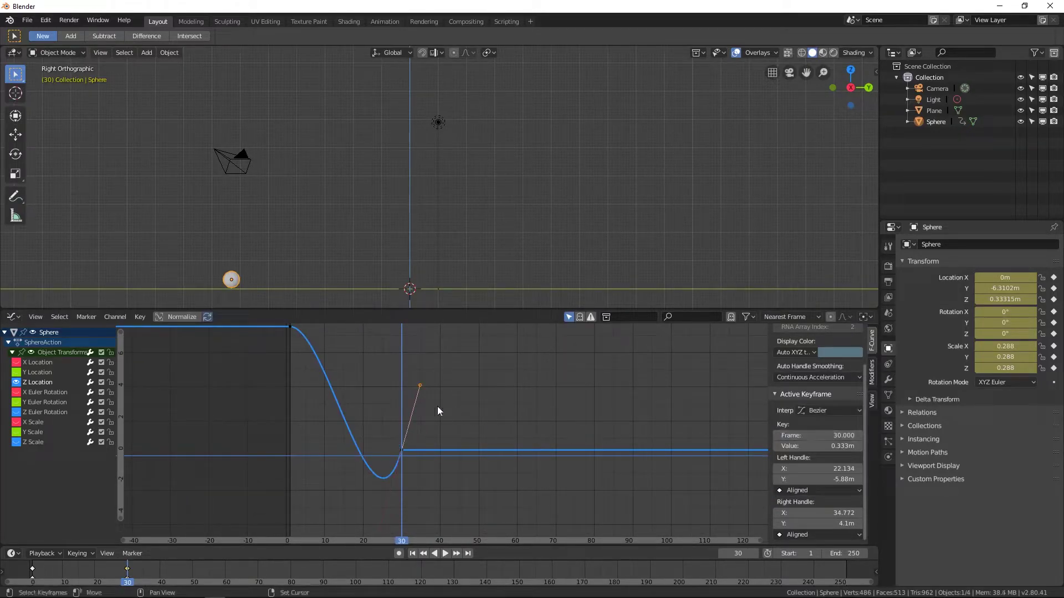
pyautogui.moveTo(421, 384); pyautogui.dragTo(475, 434)
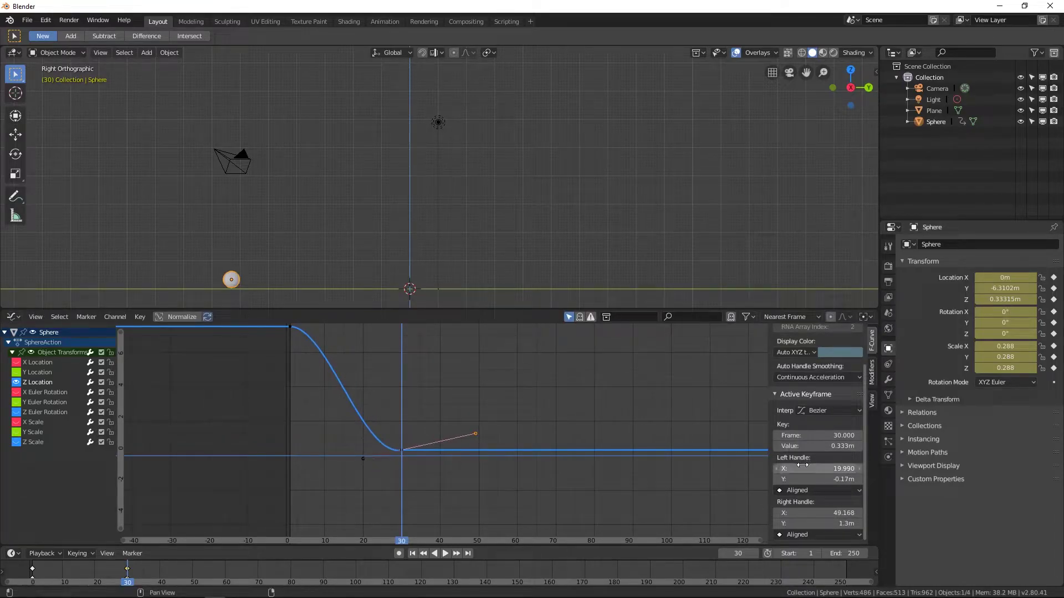
# - Set the frame 30 keyframe's left handle to Free and steepen the fall by moving it to about frame 24.1, value 6 m
pyautogui.click(803, 489)
pyautogui.click(801, 476)
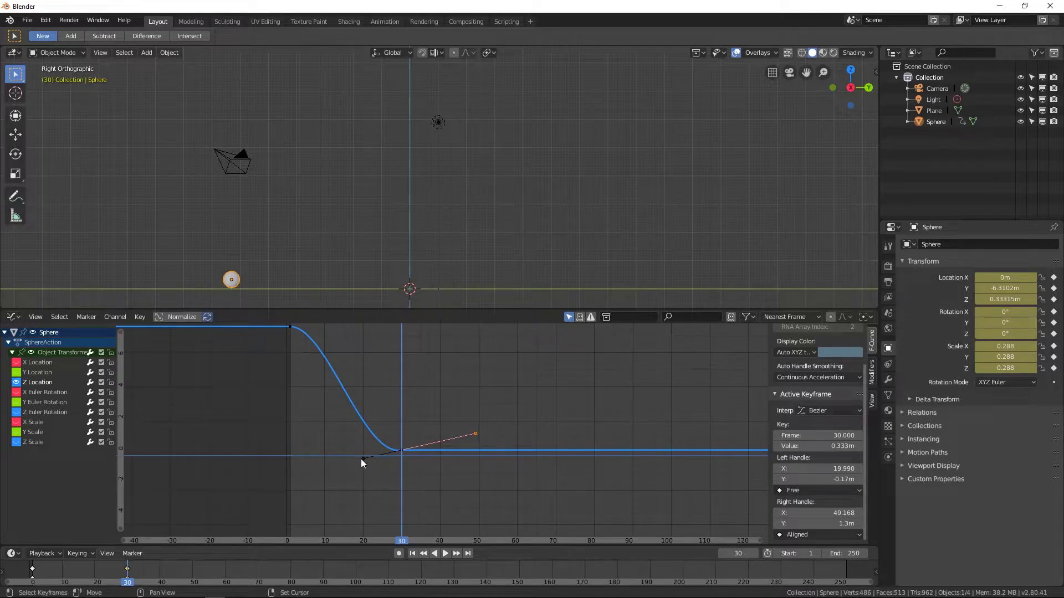
pyautogui.moveTo(362, 459); pyautogui.dragTo(378, 392)
pyautogui.scroll(1, 396, 393)
pyautogui.moveTo(397, 394); pyautogui.dragTo(448, 424, button='middle')
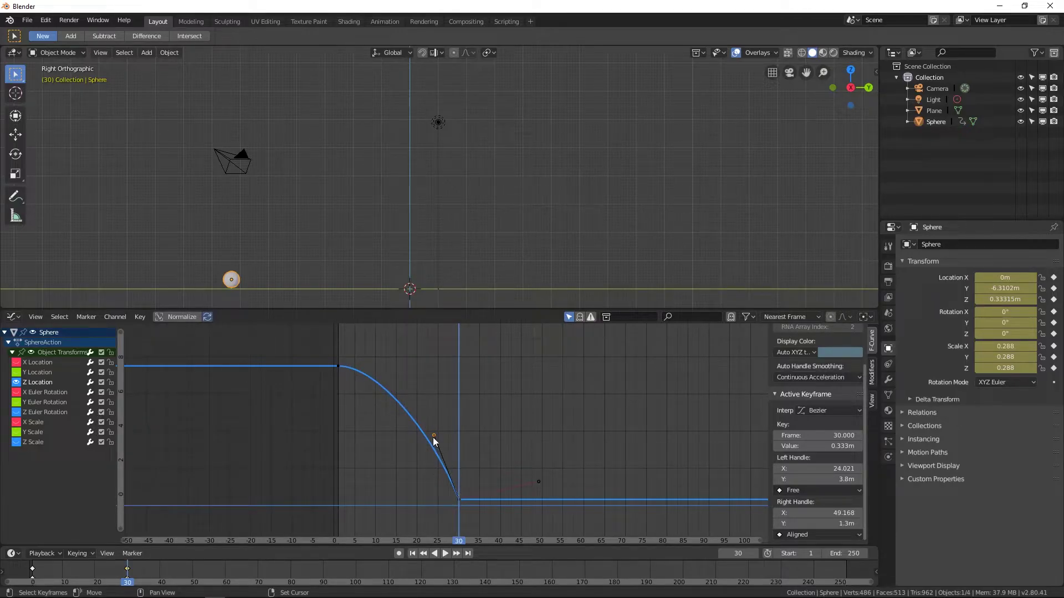
pyautogui.moveTo(434, 438); pyautogui.dragTo(484, 336)
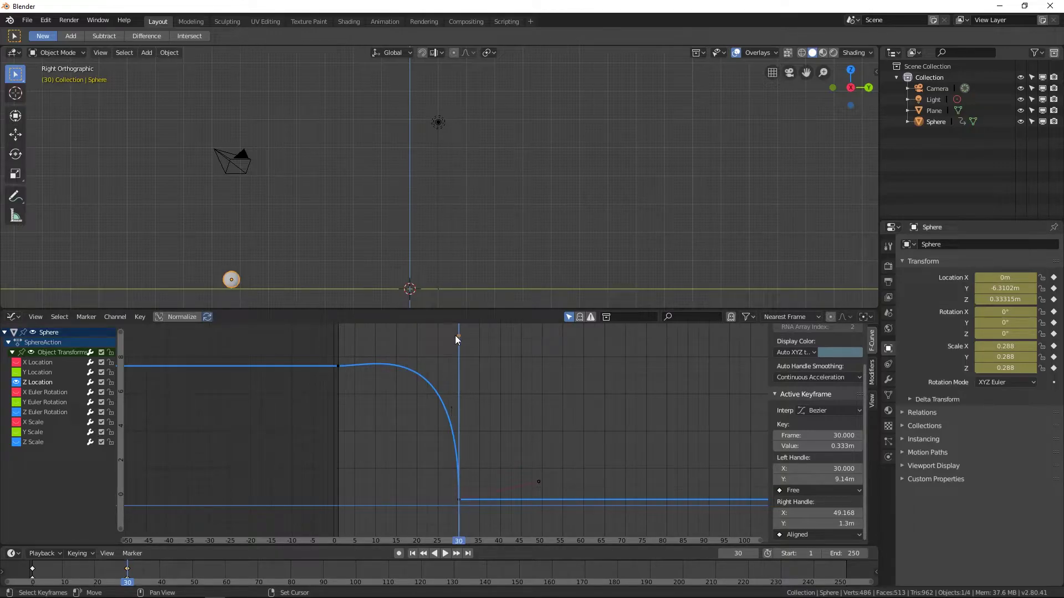
pyautogui.moveTo(457, 336); pyautogui.dragTo(433, 394)
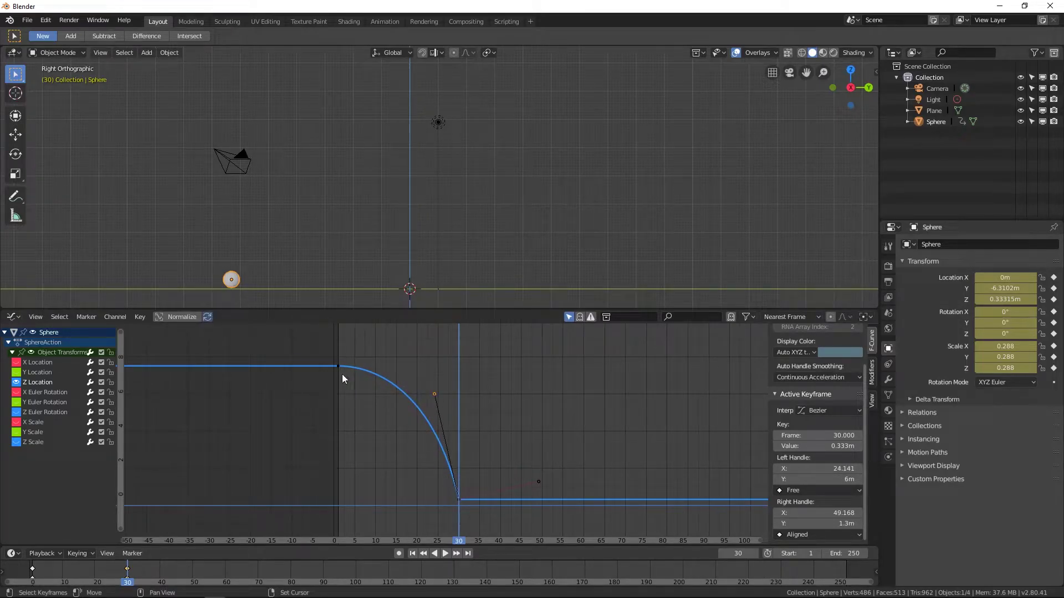
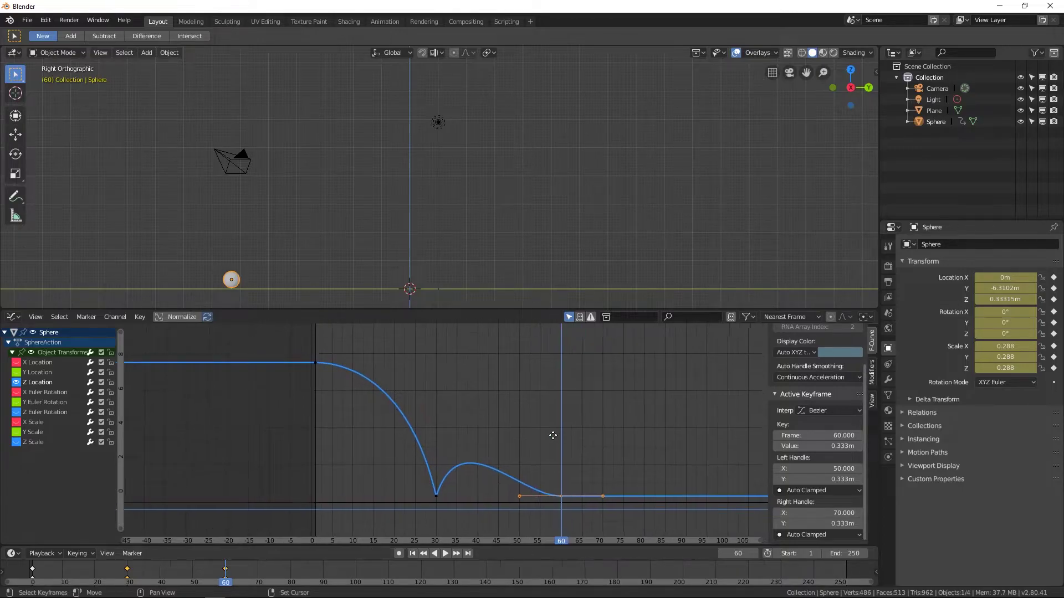
# - Move the frame 30 keyframe's right handle to about frame 33.5, value 3.3 m
pyautogui.moveTo(277, 390); pyautogui.dragTo(177, 378, button='middle')
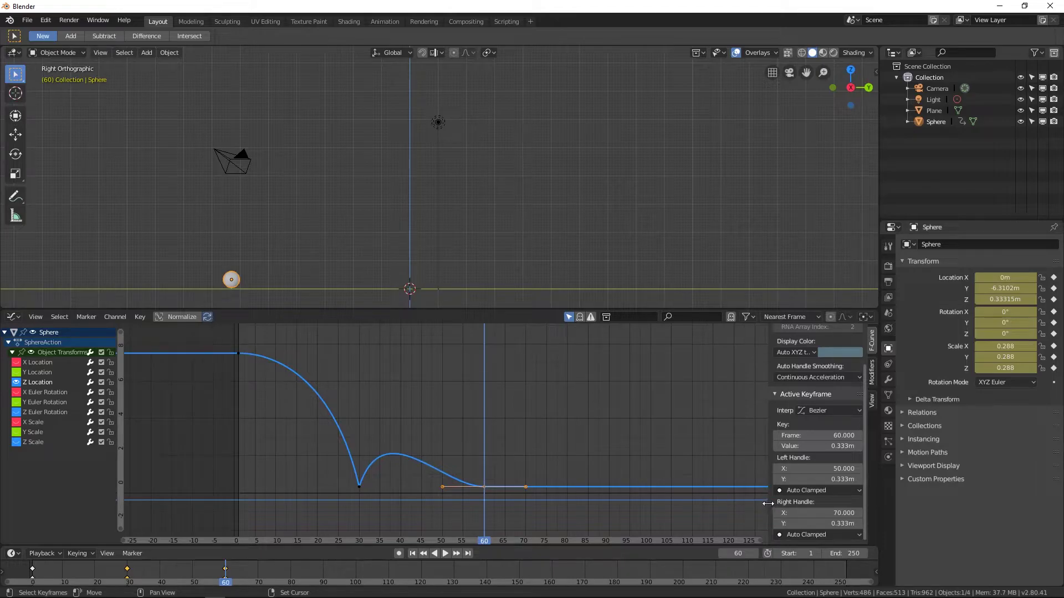
pyautogui.moveTo(427, 455); pyautogui.dragTo(358, 459, button='middle')
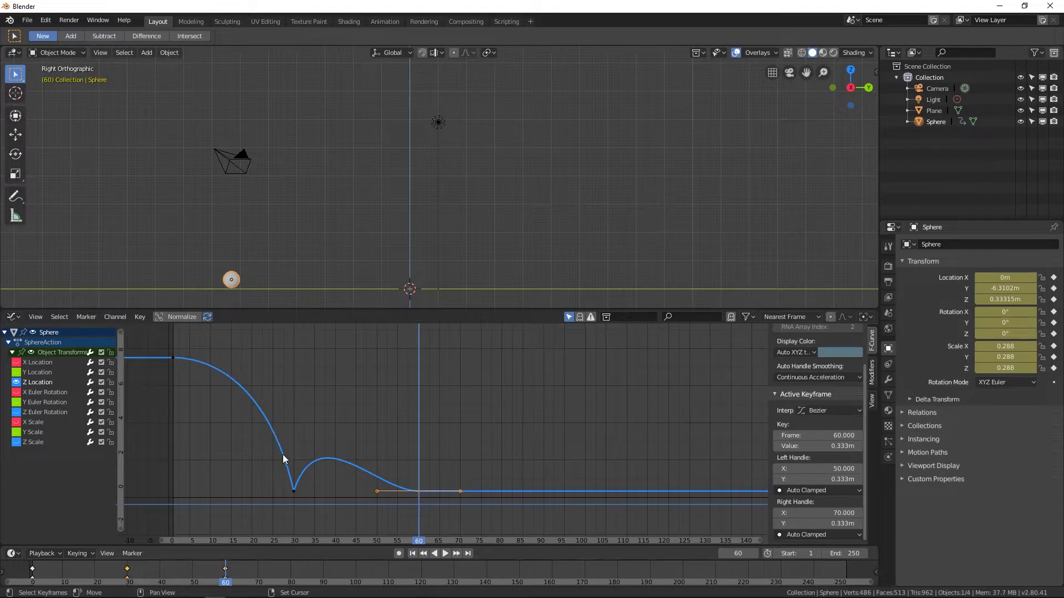
pyautogui.click(294, 492)
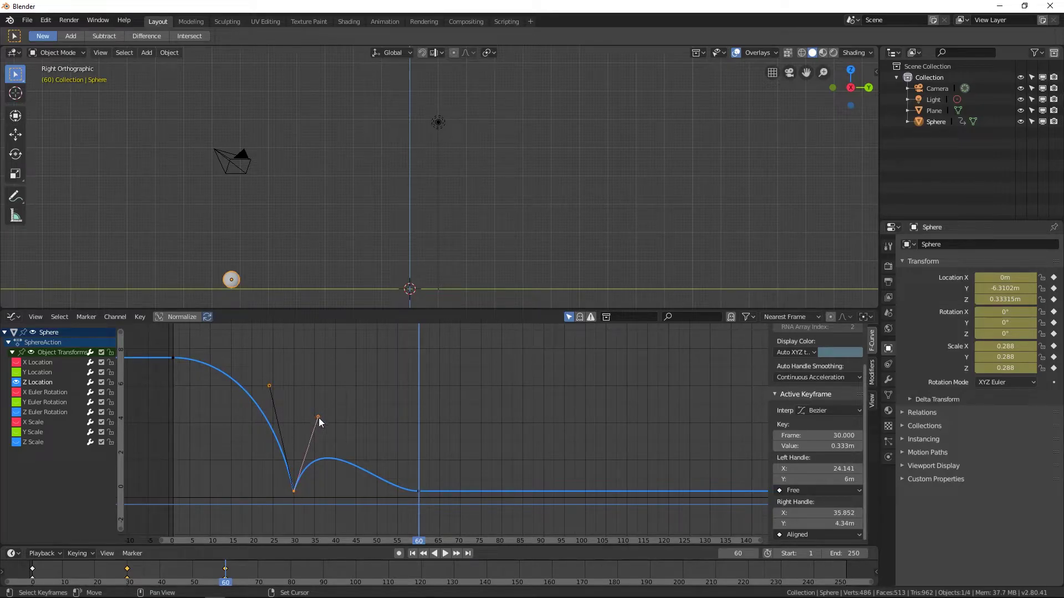
pyautogui.moveTo(315, 416); pyautogui.dragTo(307, 436)
# - Set the frame 60 keyframe's left handle type to Free and raise the handle to about frame 57.1, value 2.3 m
pyautogui.click(419, 492)
pyautogui.click(815, 490)
pyautogui.click(801, 485)
pyautogui.moveTo(378, 491); pyautogui.dragTo(406, 456)
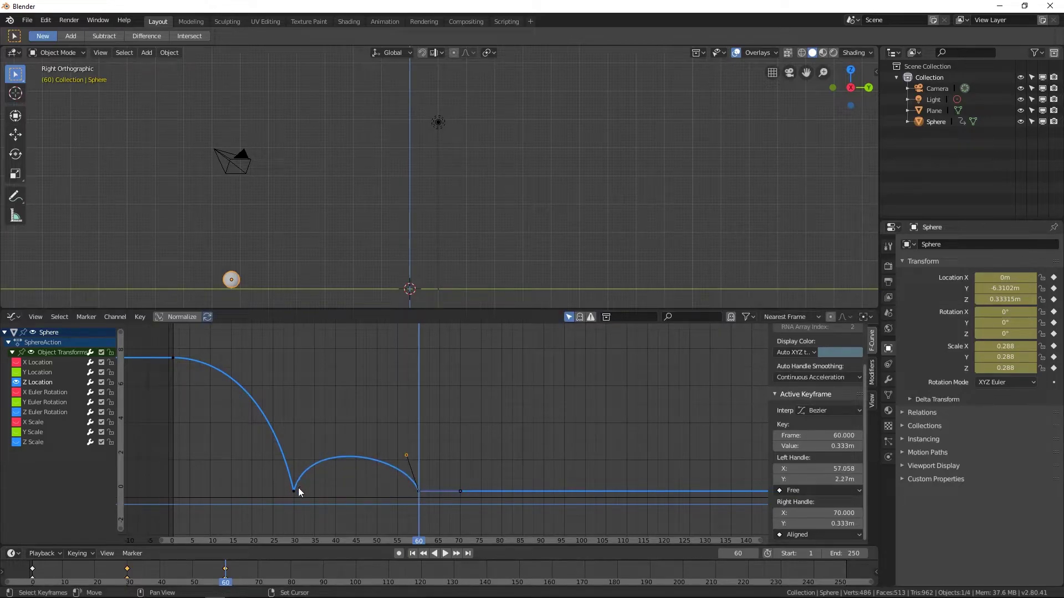
# - Raise the frame 60 keyframe's left handle further to make the first bounce arc higher
pyautogui.click(294, 490)
pyautogui.moveTo(279, 482); pyautogui.dragTo(469, 469, button='middle')
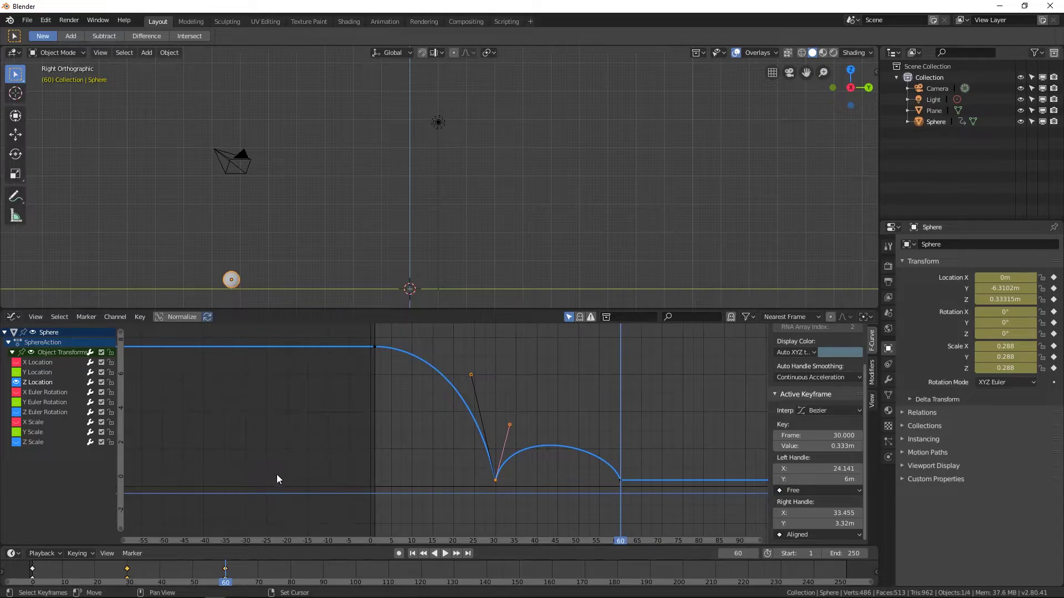
pyautogui.click(471, 376)
pyautogui.moveTo(539, 389); pyautogui.dragTo(381, 392, button='middle')
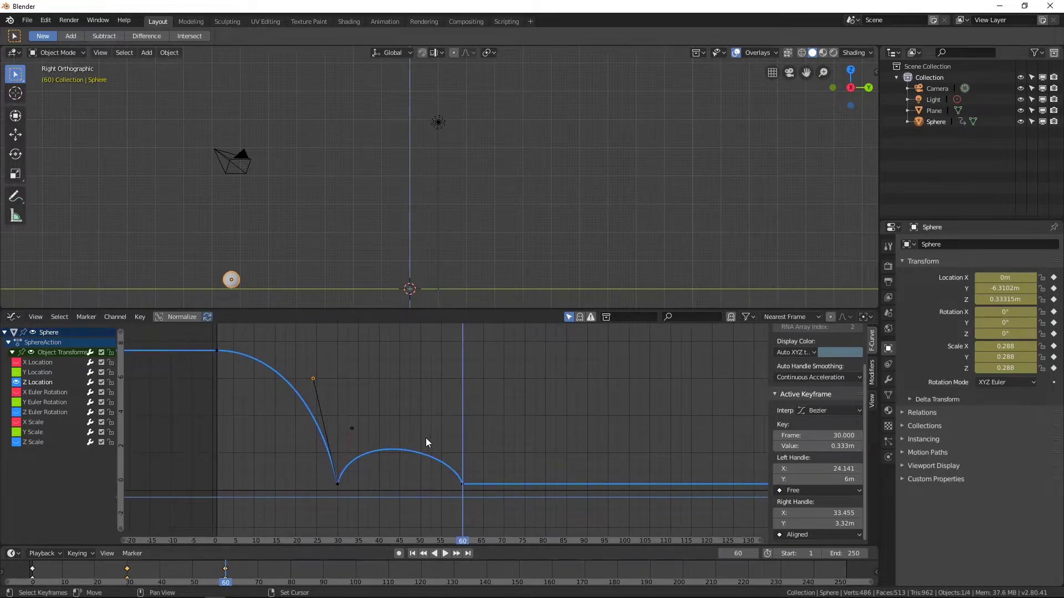
pyautogui.moveTo(432, 440); pyautogui.dragTo(368, 440, button='middle')
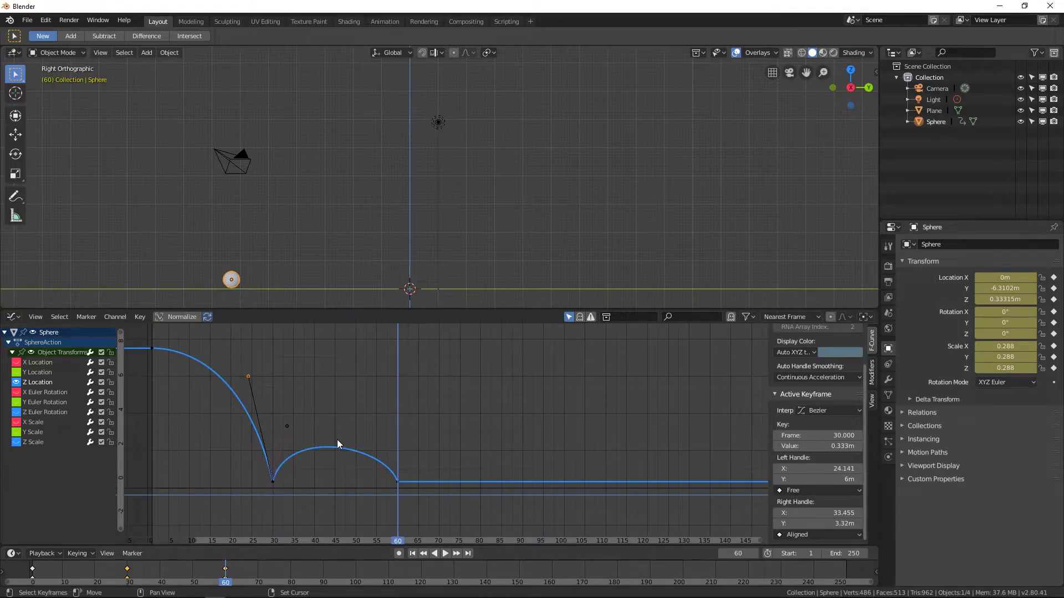
pyautogui.click(397, 483)
pyautogui.click(273, 481)
pyautogui.click(398, 482)
pyautogui.moveTo(389, 453); pyautogui.dragTo(384, 432)
# - Even out the first bounce arc by moving the frame 60 keyframe's left handle to about frame 55.7, value 3.3 m
pyautogui.click(272, 482)
pyautogui.scroll(3, 401, 483)
pyautogui.moveTo(397, 481); pyautogui.dragTo(478, 449, button='middle')
pyautogui.scroll(6, 477, 450)
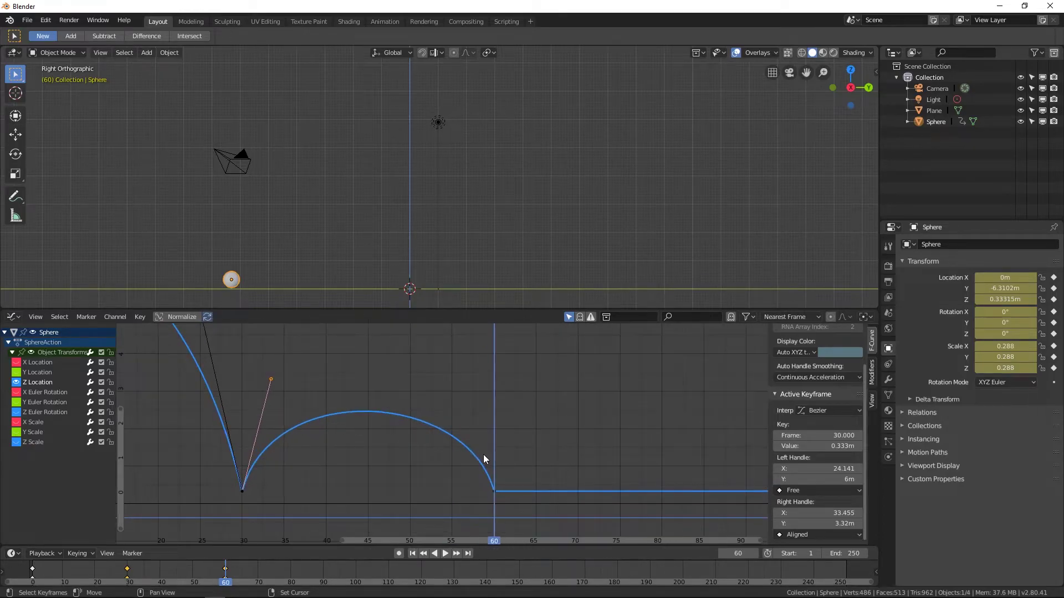
pyautogui.click(495, 491)
pyautogui.moveTo(467, 391); pyautogui.dragTo(458, 380)
pyautogui.click(242, 491)
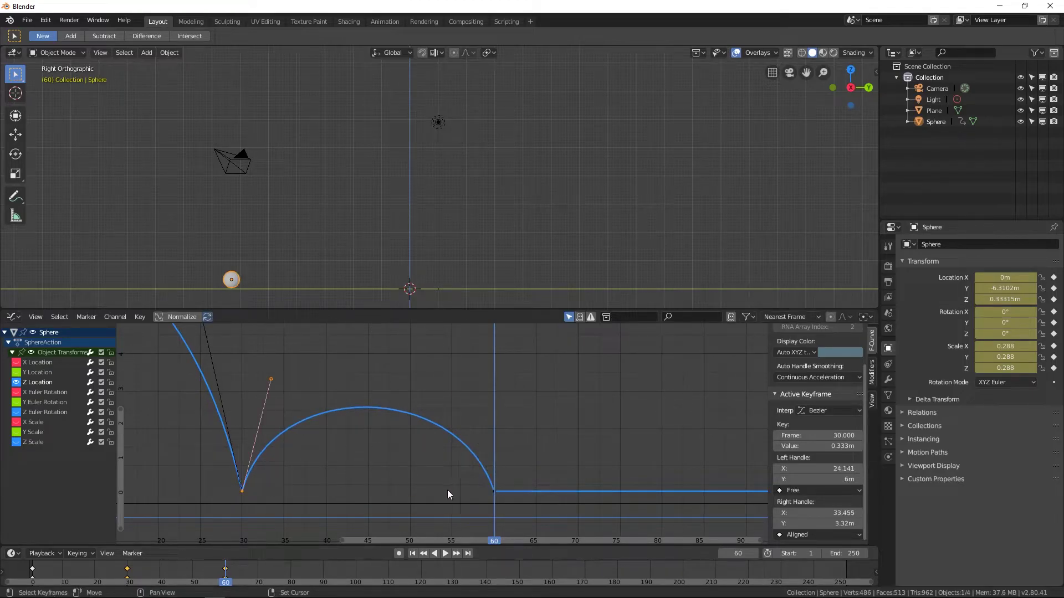
pyautogui.click(492, 490)
pyautogui.moveTo(541, 471); pyautogui.dragTo(620, 443, button='middle')
pyautogui.scroll(-4, 443, 458)
pyautogui.scroll(5, 620, 443)
pyautogui.scroll(-9, 525, 424)
pyautogui.moveTo(524, 426); pyautogui.dragTo(586, 464, button='middle')
pyautogui.click(471, 484)
pyautogui.moveTo(472, 484); pyautogui.dragTo(516, 450)
pyautogui.hotkey('ctrl', 'z')
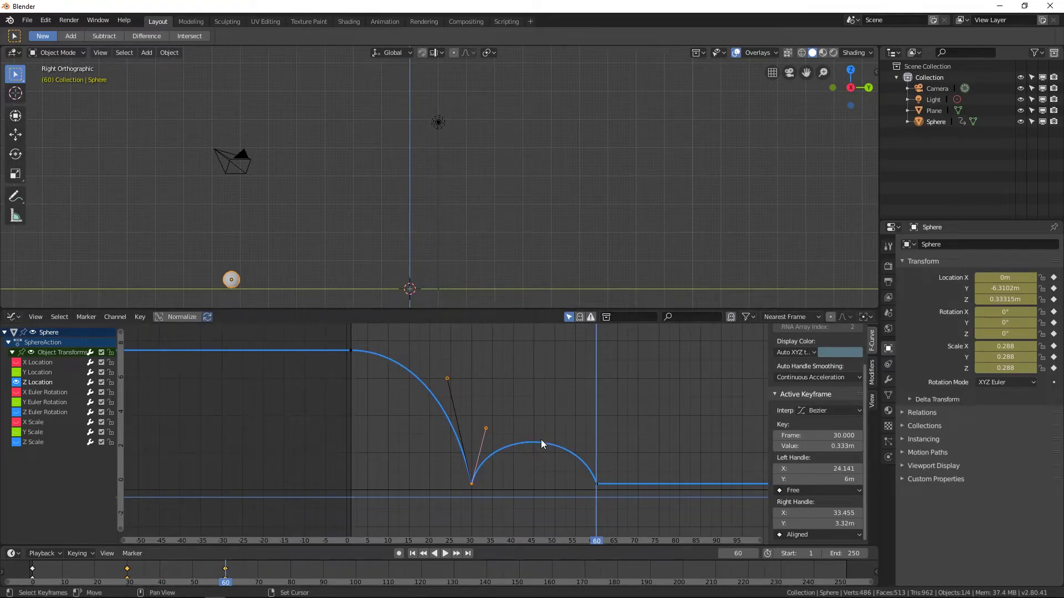
# - Move the frame 30 keyframe along the time axis only, to frame 15
pyautogui.press('g')
pyautogui.press('x')
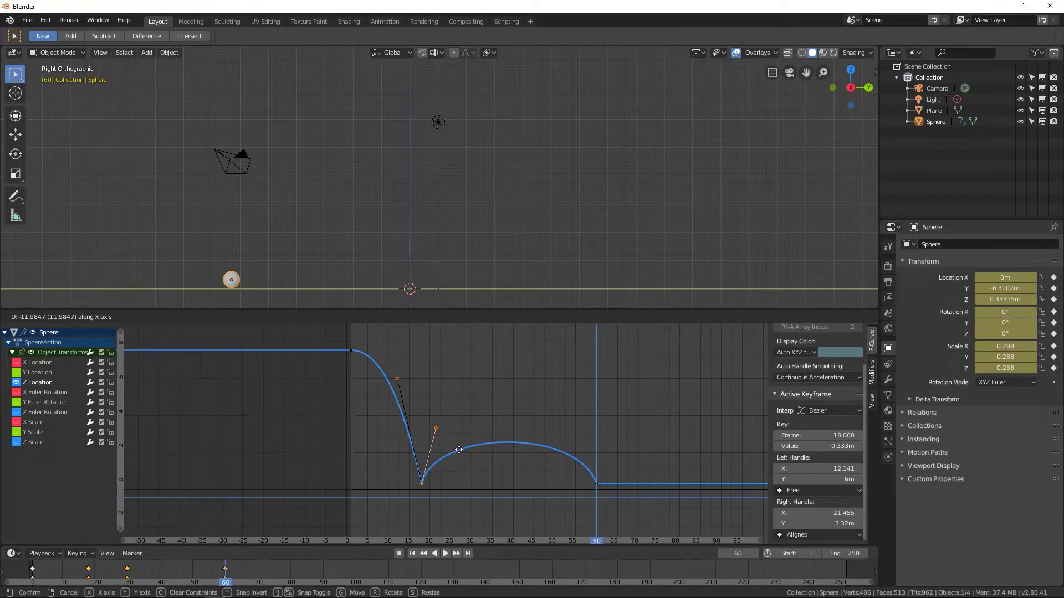
pyautogui.click(445, 449)
# - Move the frame 60 keyframe along the time axis only, to frame 28
pyautogui.moveTo(494, 466); pyautogui.dragTo(463, 450, button='middle')
pyautogui.click(564, 465)
pyautogui.press('g')
pyautogui.press('x')
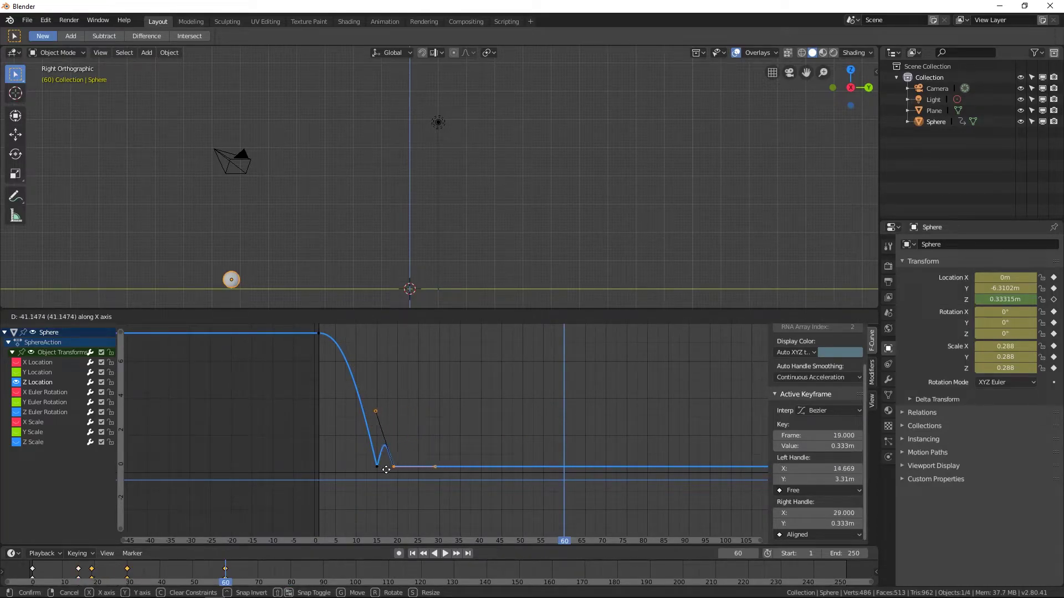
pyautogui.click(425, 471)
pyautogui.scroll(3, 422, 460)
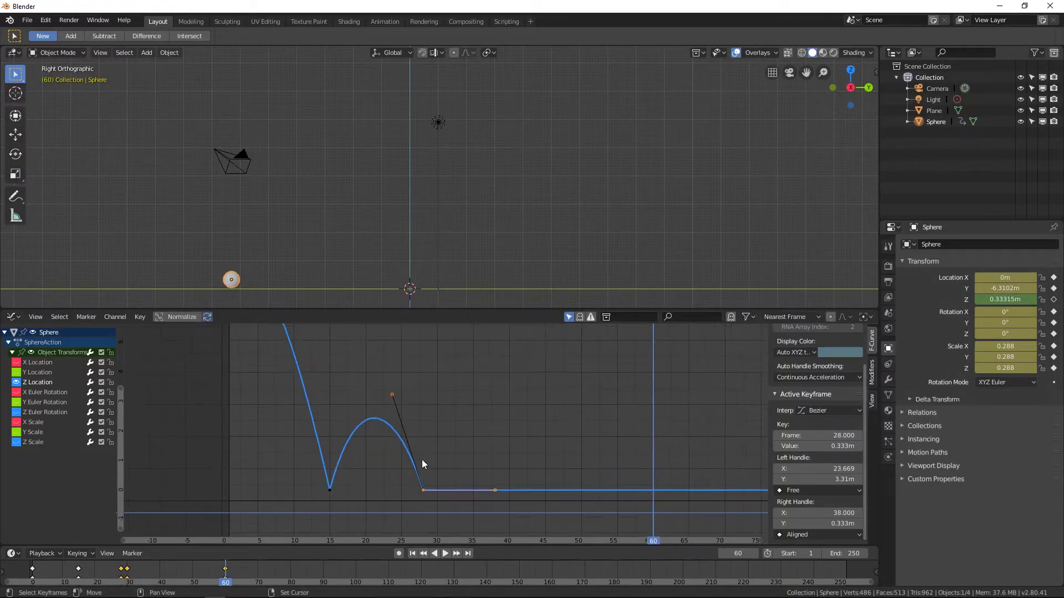
pyautogui.scroll(-4, 506, 447)
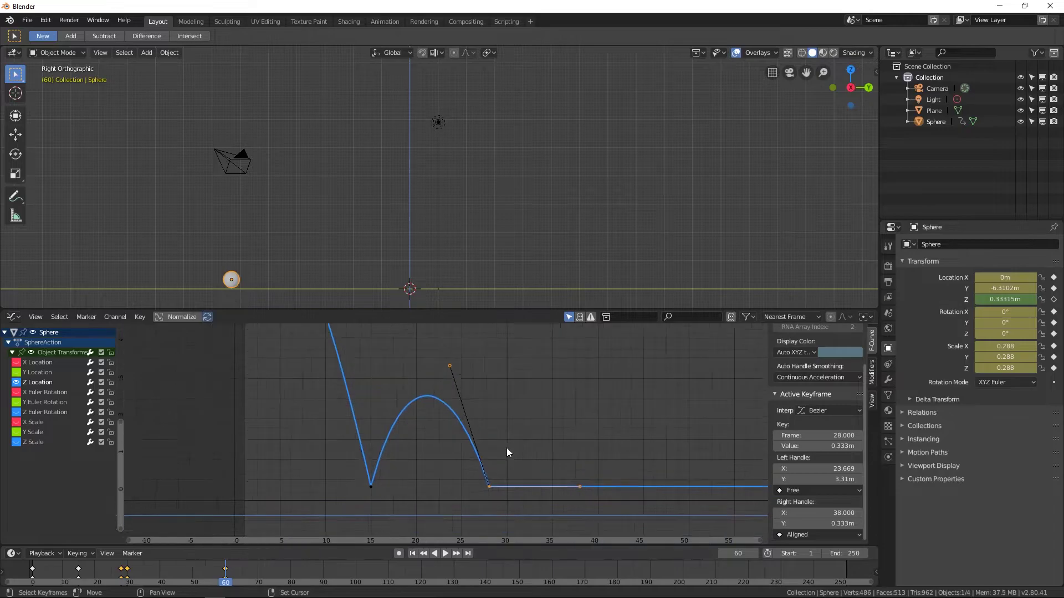
# - Play the animation from frame 0 to preview the fall and first bounce
pyautogui.hotkey('shift', 'Left')
pyautogui.press('space')
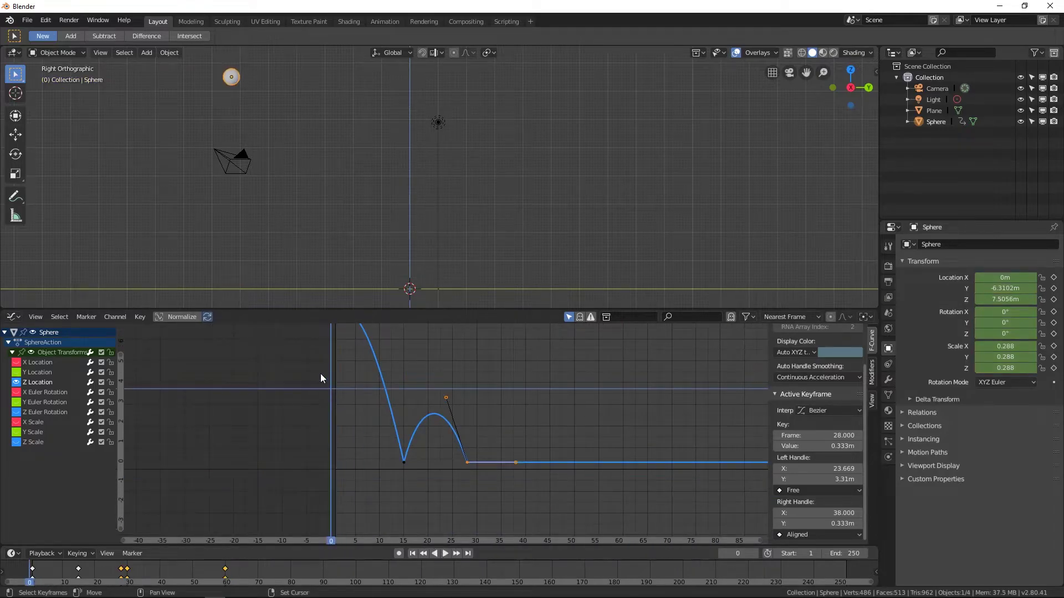
pyautogui.press('space')
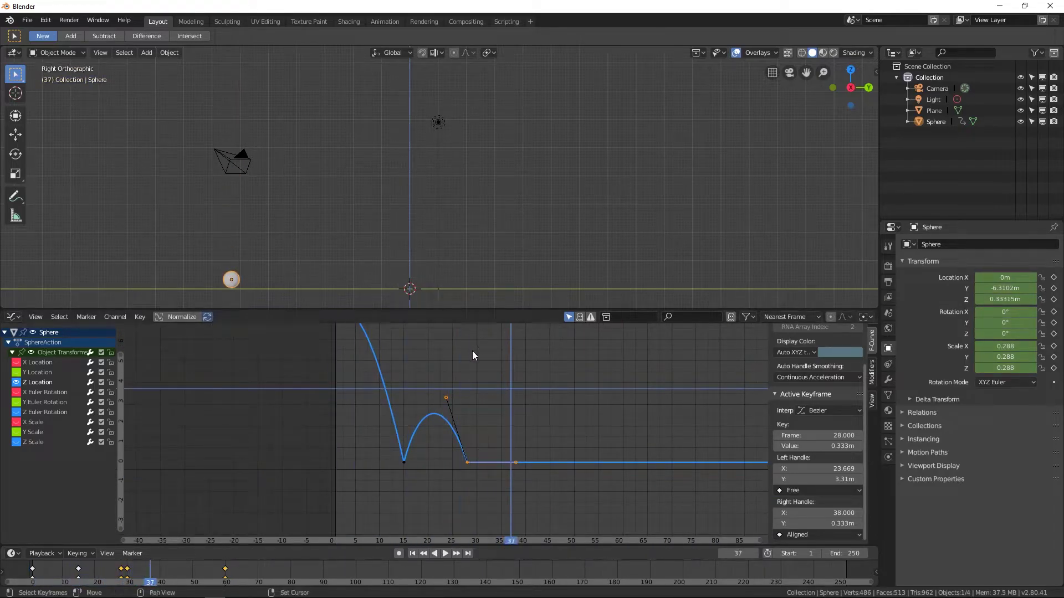
# - Go to frame 40 and insert a LocRotScale keyframe for the sphere
pyautogui.scroll(4, 509, 417)
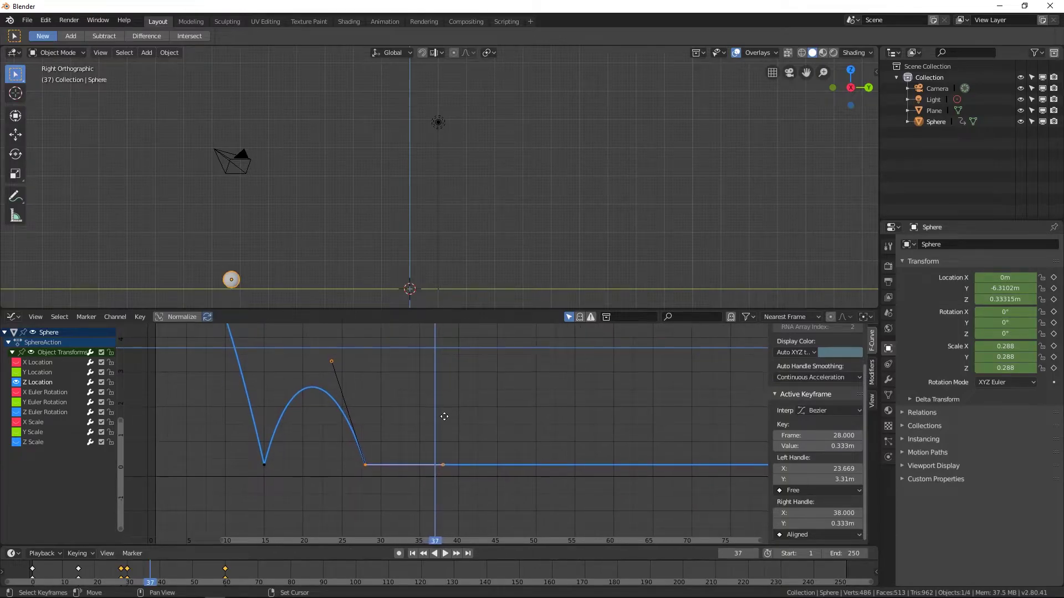
pyautogui.moveTo(445, 417); pyautogui.dragTo(399, 410, button='middle')
pyautogui.moveTo(359, 424); pyautogui.dragTo(414, 424, button='right')
pyautogui.press('i')
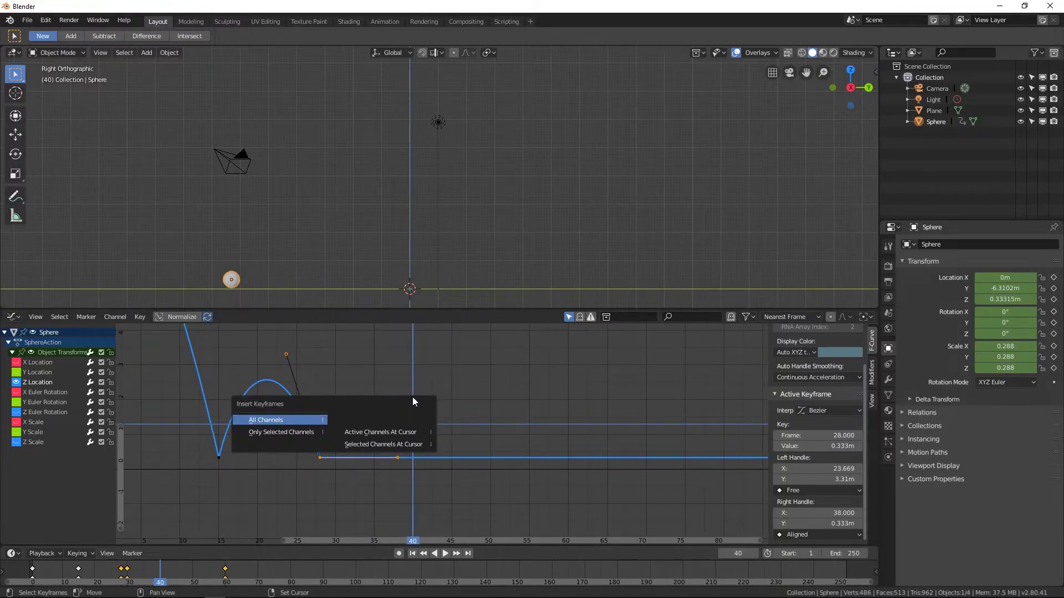
pyautogui.press('i')
pyautogui.click(367, 251)
# - Set the frame 40 keyframe's left handle type to Free and raise the handle to about frame 38, value 1.9 m
pyautogui.click(412, 458)
pyautogui.click(812, 490)
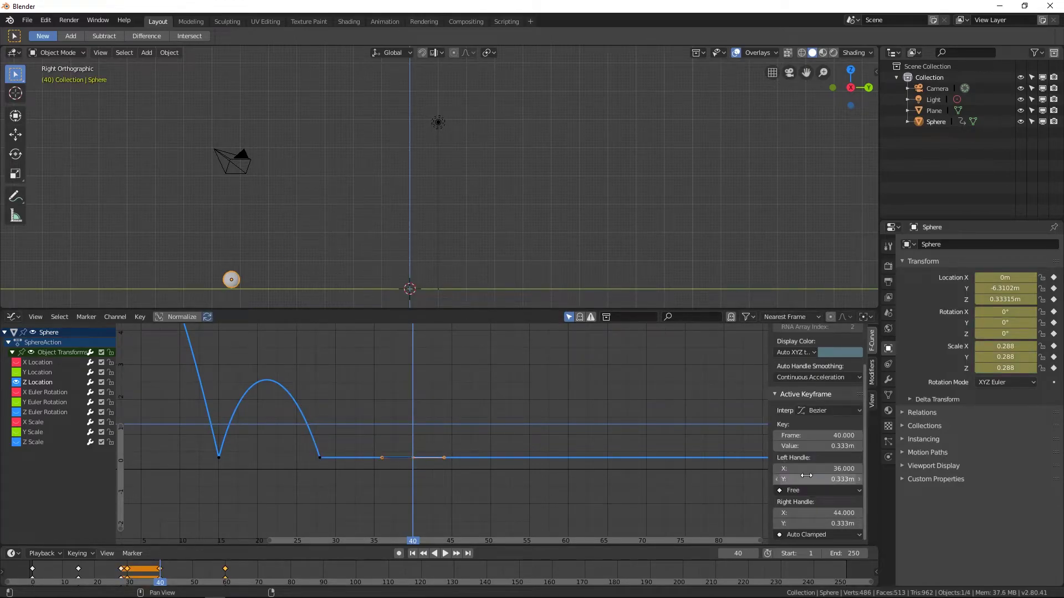
pyautogui.moveTo(381, 458); pyautogui.dragTo(397, 403)
# - Raise the frame 28 keyframe's right handle and move the frame 40 keyframe's left handle to about frame 37.4, value 2.2 m
pyautogui.click(319, 457)
pyautogui.moveTo(397, 458); pyautogui.dragTo(332, 396)
pyautogui.click(412, 458)
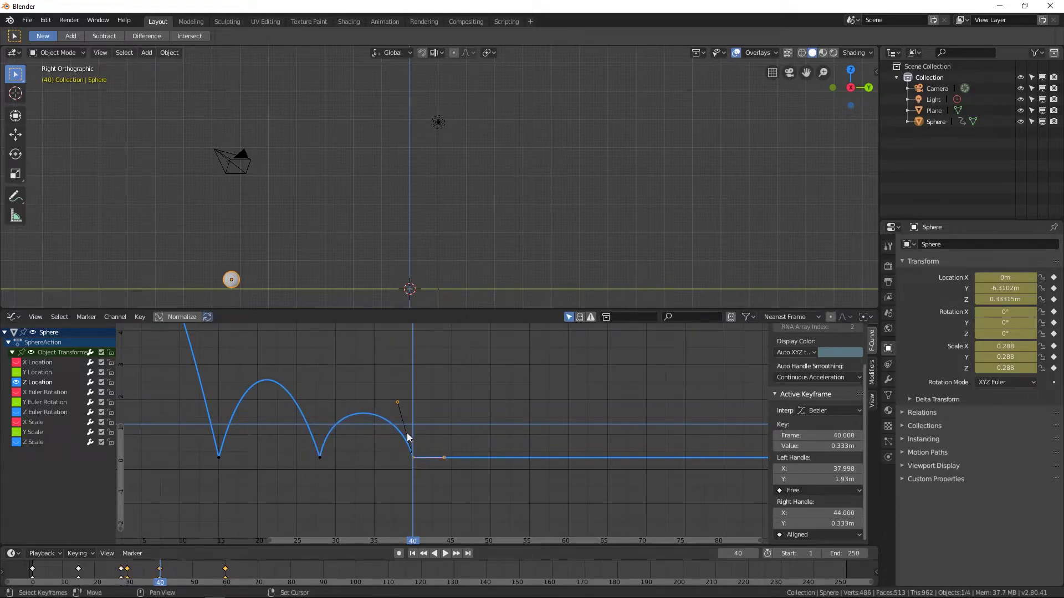
pyautogui.moveTo(398, 404); pyautogui.dragTo(393, 395)
# - Go to frame 50 and insert a LocRotScale keyframe for the sphere
pyautogui.moveTo(426, 427); pyautogui.dragTo(491, 417, button='right')
pyautogui.press('i')
pyautogui.click(450, 209)
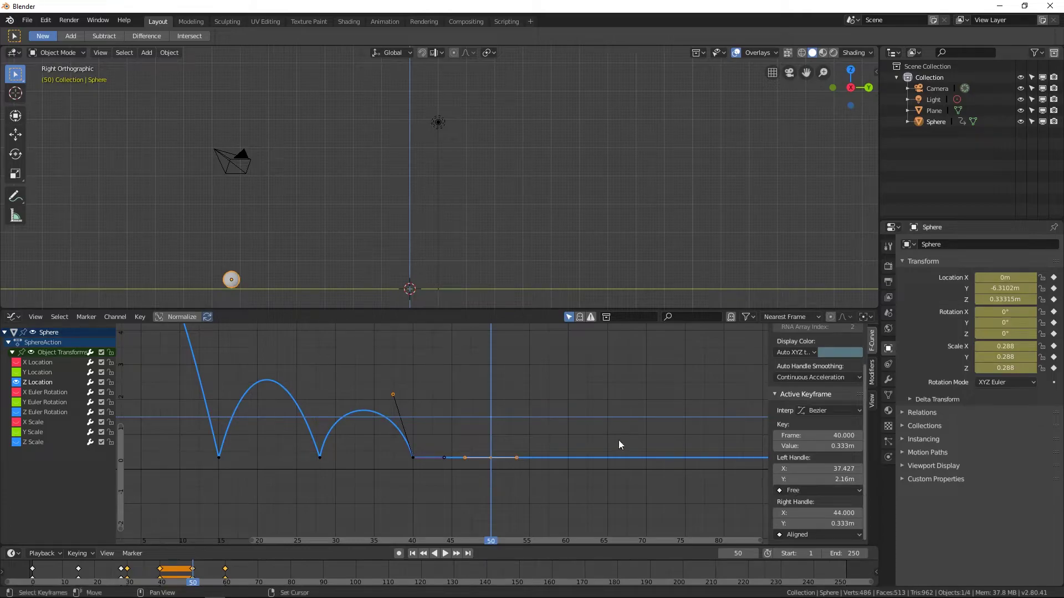
# - Set the frame 50 keyframe's left handle type to Free and raise the handle to about frame 48.7, value 1.3 m
pyautogui.click(490, 457)
pyautogui.click(823, 491)
pyautogui.moveTo(464, 457); pyautogui.dragTo(475, 420)
# - Raise the frame 40 keyframe's right handle to a value of about 1.4 m to round the third bounce
pyautogui.click(413, 457)
pyautogui.moveTo(444, 457); pyautogui.dragTo(478, 424)
pyautogui.click(491, 458)
pyautogui.scroll(2, 456, 448)
pyautogui.moveTo(456, 448); pyautogui.dragTo(523, 438, button='middle')
pyautogui.scroll(-1, 524, 438)
pyautogui.scroll(-10, 523, 437)
pyautogui.scroll(14, 457, 442)
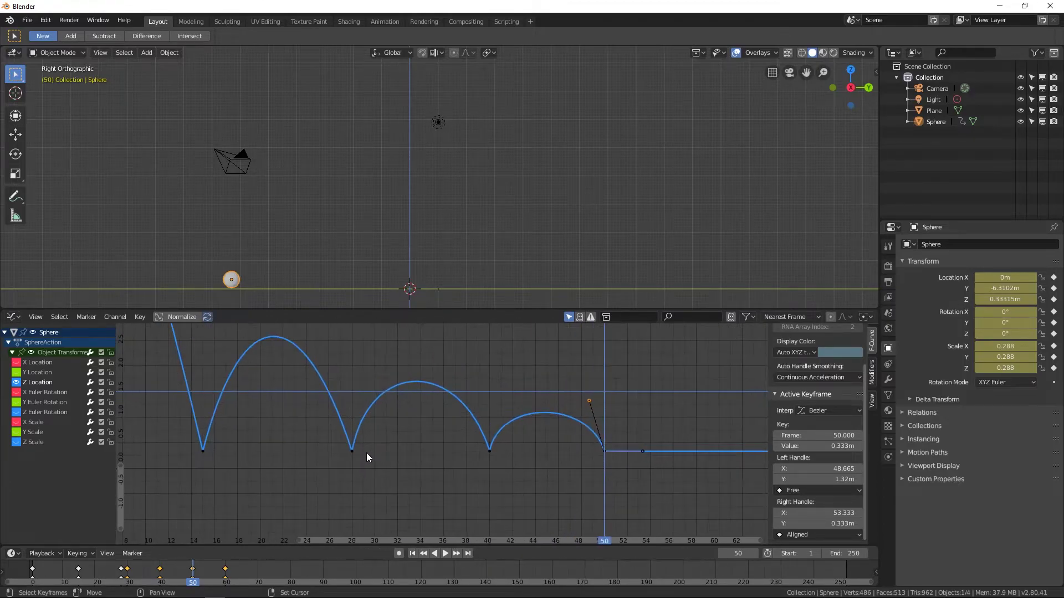
# - Move the frame 40 keyframe along the time axis only, to frame 36
pyautogui.moveTo(352, 451)
pyautogui.mouseDown()
pyautogui.moveTo(376, 450)
pyautogui.moveTo(352, 450)
pyautogui.mouseUp()
pyautogui.moveTo(488, 451); pyautogui.dragTo(510, 459)
pyautogui.rightClick(535, 457)
pyautogui.press('g')
pyautogui.press('x')
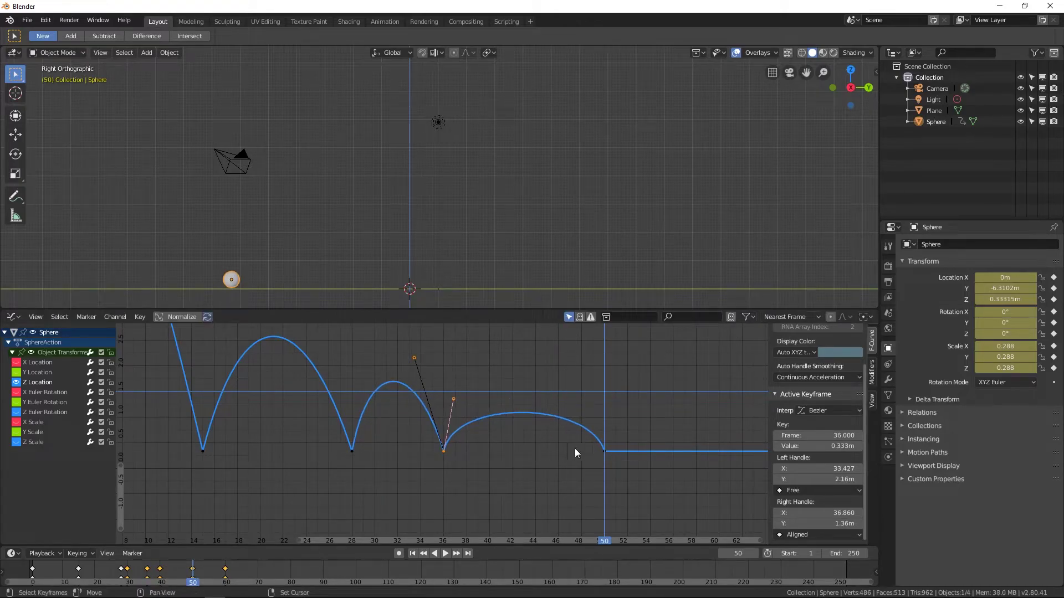
# - Move the frame 50 keyframe along the time axis only, to frame 41
pyautogui.moveTo(604, 451); pyautogui.dragTo(504, 458)
pyautogui.press('x')
pyautogui.scroll(-2, 510, 455)
# - Examine the Z Location curve's bounce arcs and contact points between frames 15 and 41 up close
pyautogui.moveTo(514, 453); pyautogui.dragTo(519, 414, button='middle')
pyautogui.scroll(-11, 574, 455)
pyautogui.scroll(10, 525, 435)
pyautogui.scroll(2, 480, 399)
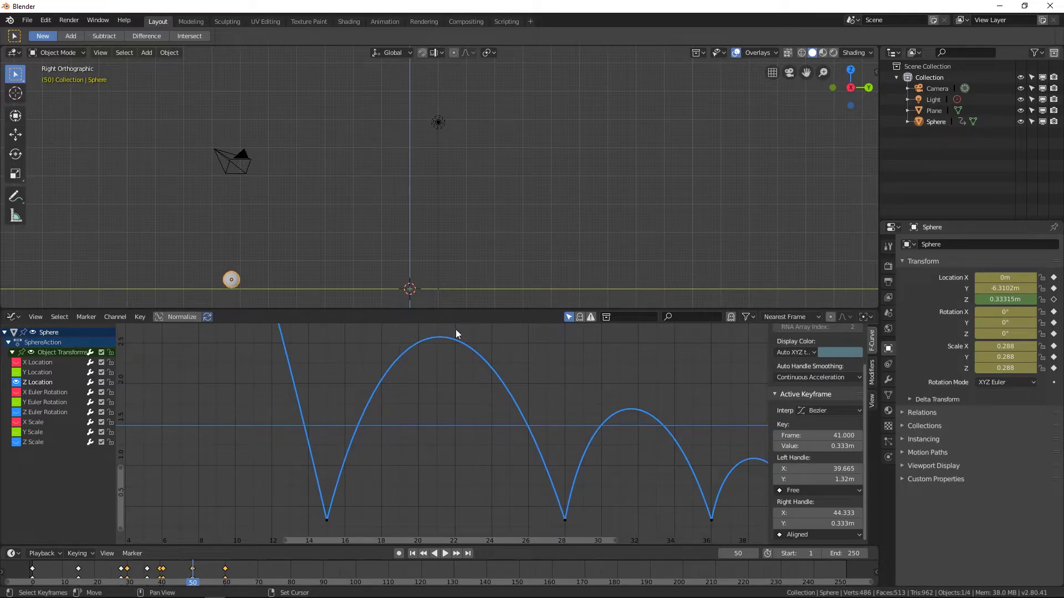
pyautogui.moveTo(621, 406); pyautogui.dragTo(477, 360, button='middle')
pyautogui.scroll(5, 499, 429)
pyautogui.scroll(1, 507, 402)
pyautogui.moveTo(581, 395); pyautogui.dragTo(350, 370, button='middle')
pyautogui.scroll(1, 586, 415)
pyautogui.scroll(7, 351, 370)
pyautogui.moveTo(399, 395); pyautogui.dragTo(437, 348, button='middle')
pyautogui.scroll(1, 470, 371)
pyautogui.scroll(-1, 523, 375)
pyautogui.moveTo(554, 382); pyautogui.dragTo(429, 380, button='middle')
pyautogui.scroll(-1, 438, 383)
pyautogui.scroll(-6, 591, 401)
pyautogui.moveTo(595, 404); pyautogui.dragTo(466, 395, button='middle')
pyautogui.scroll(-2, 466, 395)
# - Move the frame 41 keyframe's right handle to about frame 41.9, value 0.92 m, and insert a LocRotScale keyframe at frame 46
pyautogui.moveTo(438, 465); pyautogui.dragTo(372, 394)
pyautogui.moveTo(511, 426); pyautogui.dragTo(474, 463, button='right')
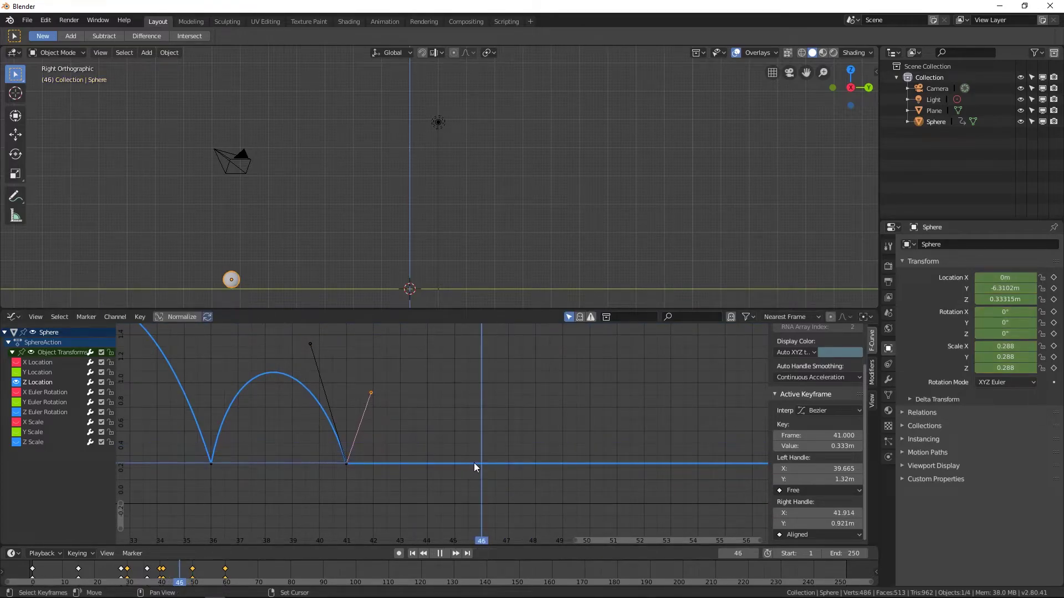
pyautogui.press('i')
pyautogui.click(412, 241)
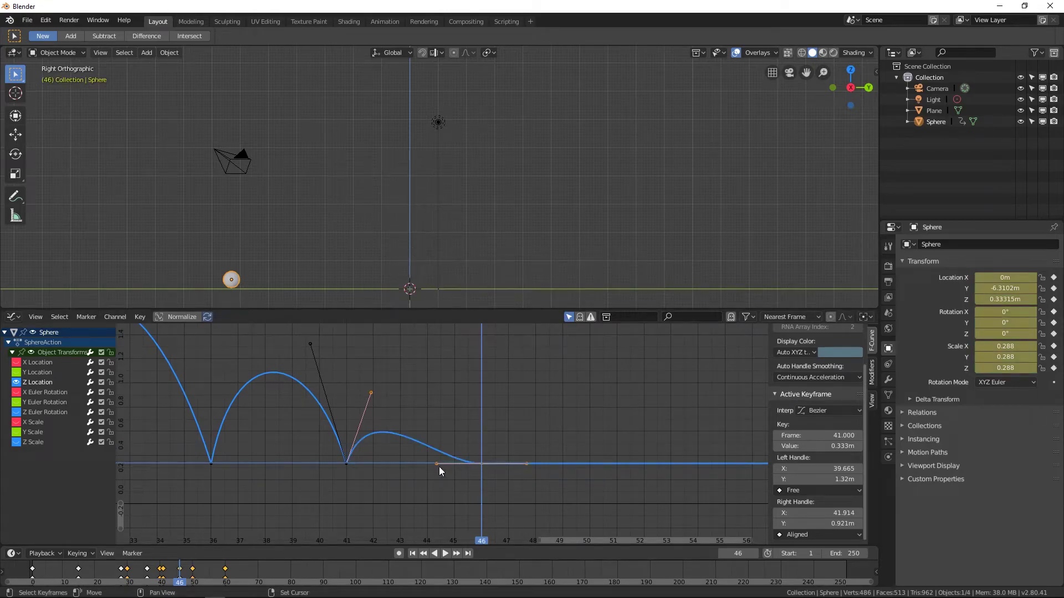
# - Set the frame 46 keyframe's left handle type to Free and raise the handle to about frame 45.2, value 0.94 m
pyautogui.click(481, 463)
pyautogui.click(798, 490)
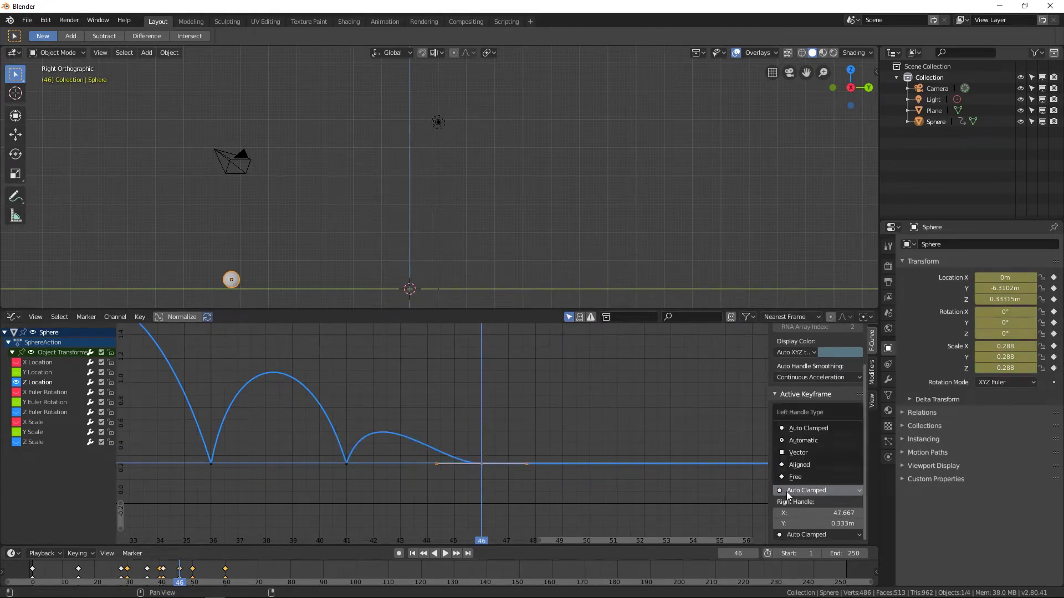
pyautogui.click(793, 483)
pyautogui.moveTo(439, 474); pyautogui.dragTo(473, 425)
pyautogui.click(346, 463)
pyautogui.click(481, 463)
pyautogui.moveTo(469, 415); pyautogui.dragTo(458, 391)
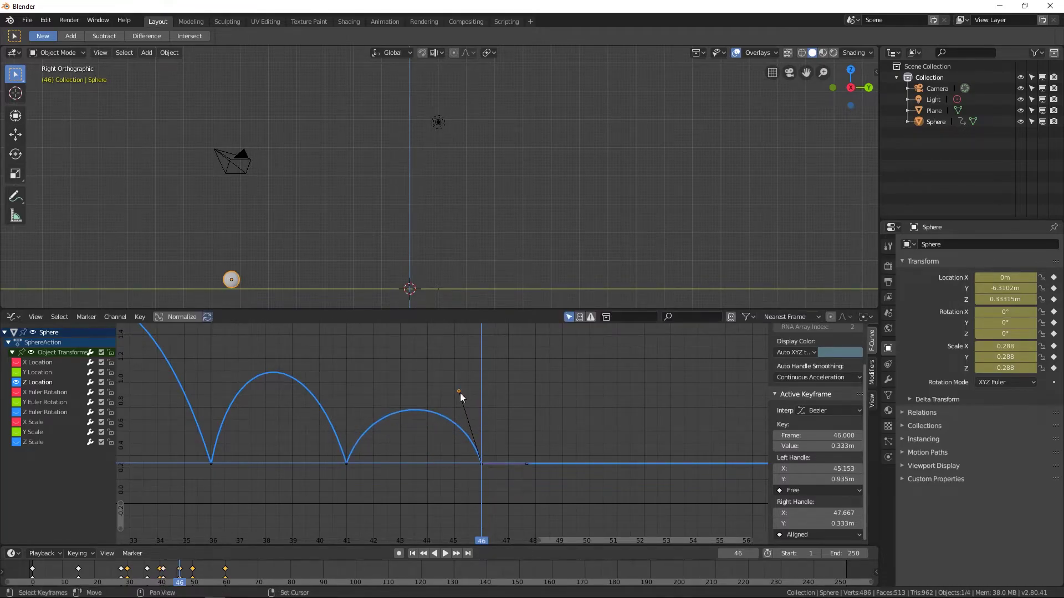
# - Move the frame 46 keyframe along the time axis only, to frame 45
pyautogui.click(480, 464)
pyautogui.press('g')
pyautogui.press('x')
pyautogui.click(457, 462)
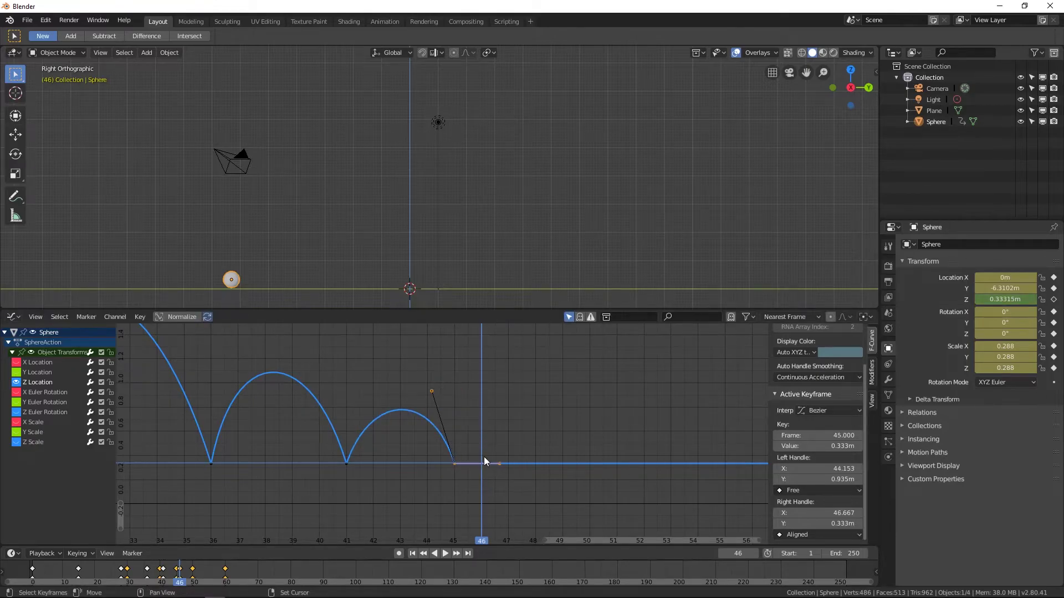
pyautogui.press('g')
pyautogui.click(508, 441)
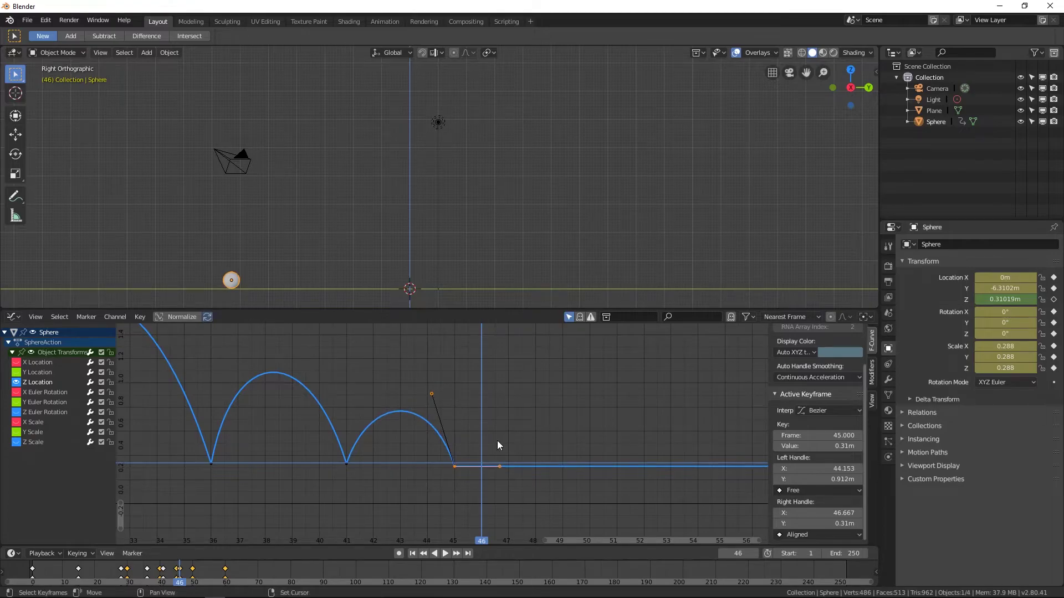
pyautogui.hotkey('ctrl', 'z')
# - Go to frame 47 and insert a LocRotScale keyframe for the sphere
pyautogui.press('space')
pyautogui.press('i')
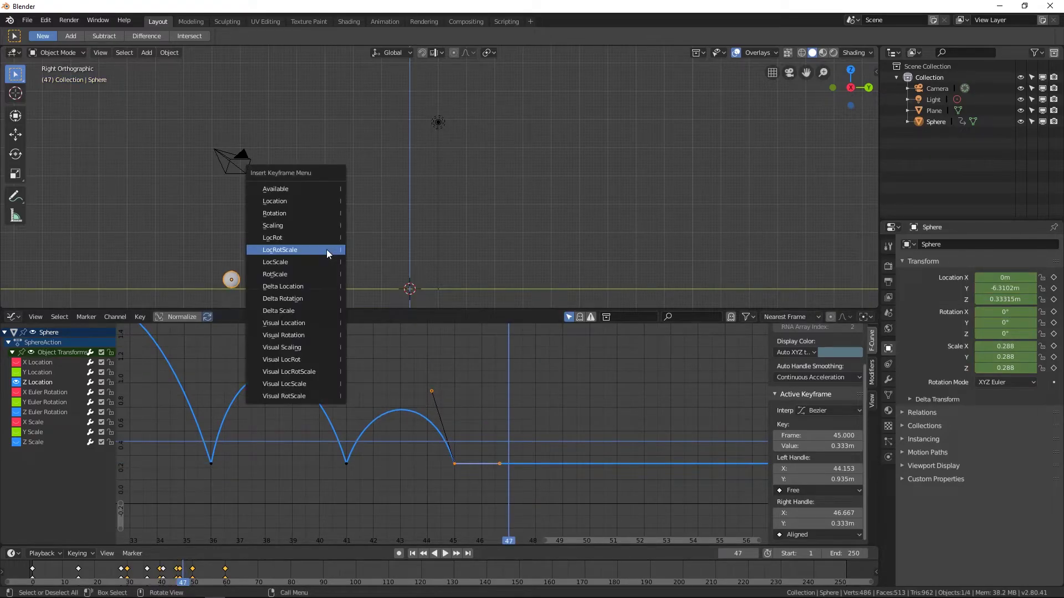
pyautogui.click(327, 249)
# - Set the frame 47 keyframe's left handle type to Free and raise the handle above the floor level
pyautogui.click(506, 461)
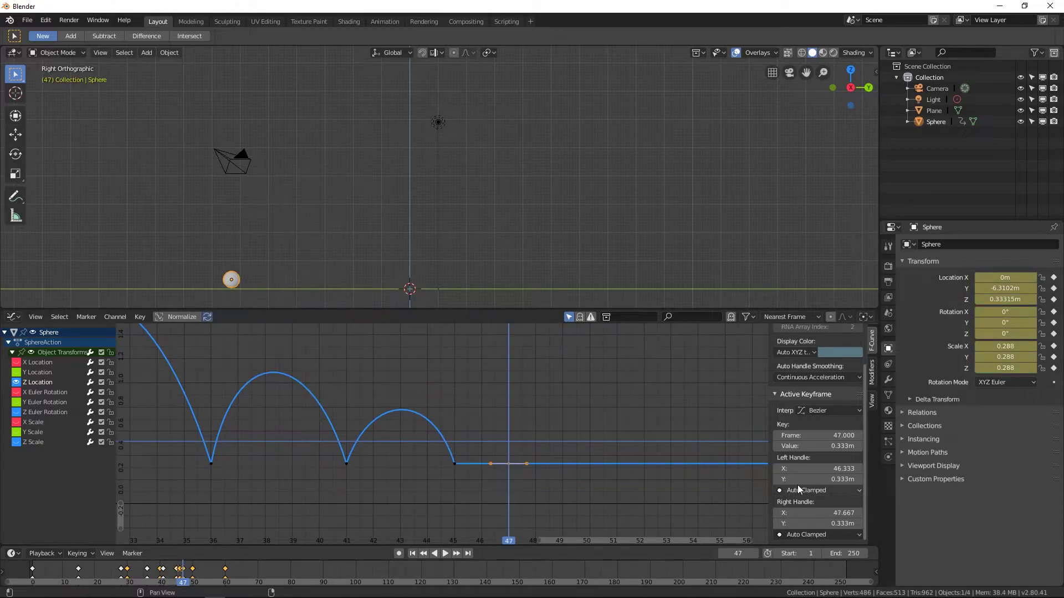
pyautogui.click(809, 490)
pyautogui.click(805, 479)
pyautogui.scroll(2, 527, 450)
pyautogui.moveTo(535, 450); pyautogui.dragTo(526, 476, button='middle')
pyautogui.scroll(6, 391, 364)
pyautogui.scroll(2, 621, 478)
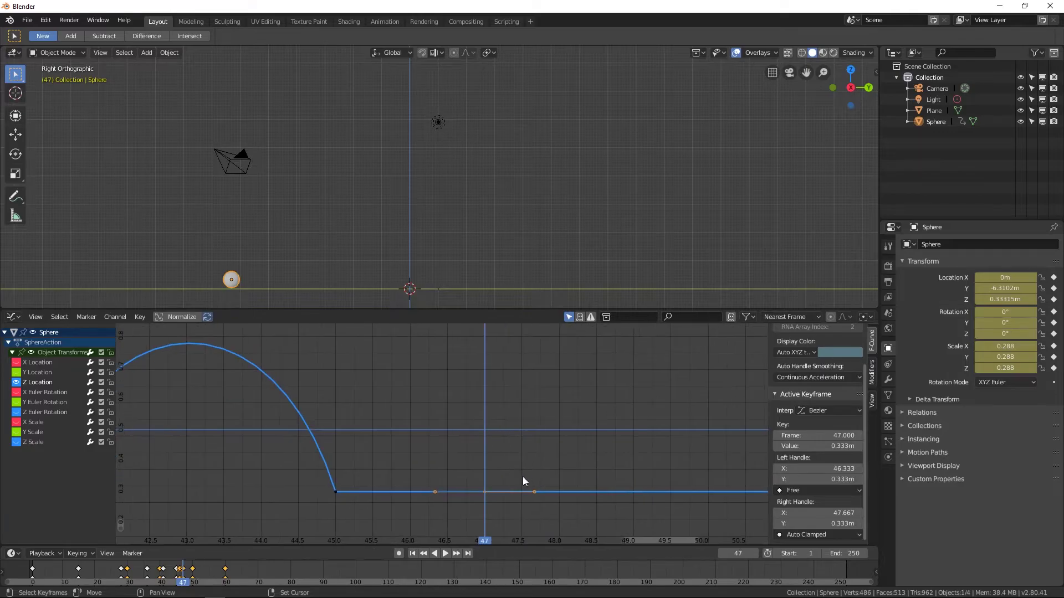
pyautogui.moveTo(437, 491); pyautogui.dragTo(444, 404)
# - Raise the frame 45 keyframe's right handle and move the frame 47 keyframe's left handle to about frame 46.7, value 0.63 m
pyautogui.click(335, 491)
pyautogui.scroll(-3, 446, 476)
pyautogui.moveTo(453, 491); pyautogui.dragTo(386, 408)
pyautogui.click(475, 489)
pyautogui.moveTo(446, 423); pyautogui.dragTo(456, 415)
pyautogui.scroll(-2, 347, 237)
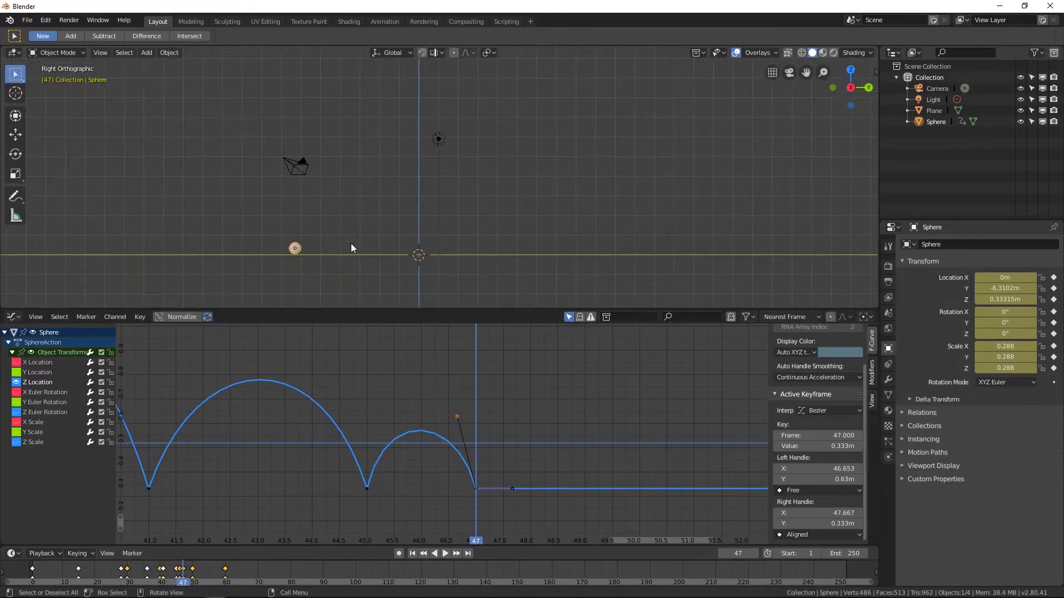
pyautogui.scroll(-3, 407, 391)
pyautogui.scroll(-10, 410, 405)
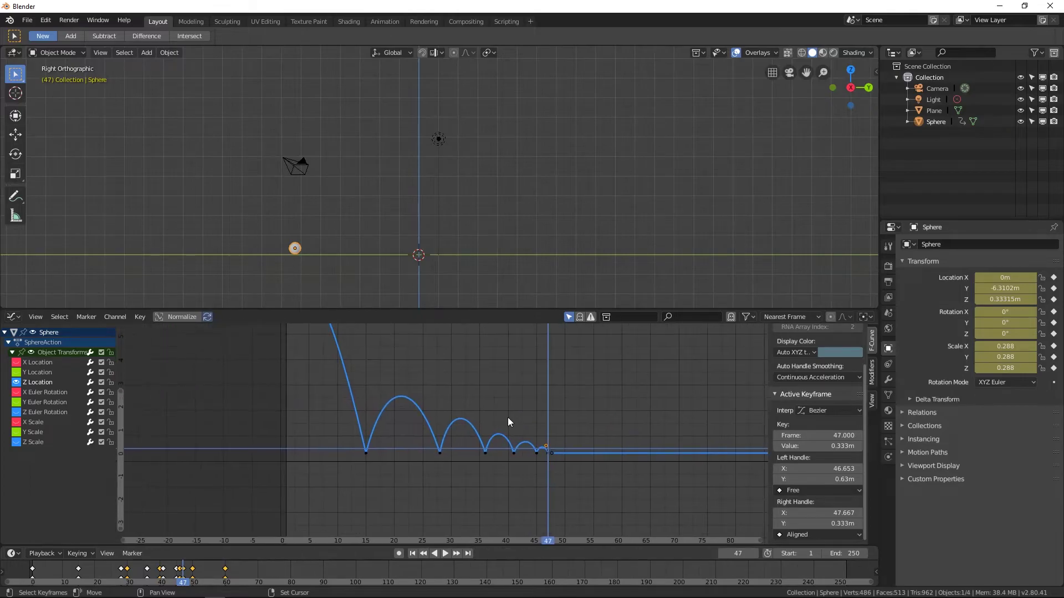
# - Play the bounce animation from the start, viewing it from the side, and return to frame 1
pyautogui.hotkey('shift', 'Left')
pyautogui.press('space')
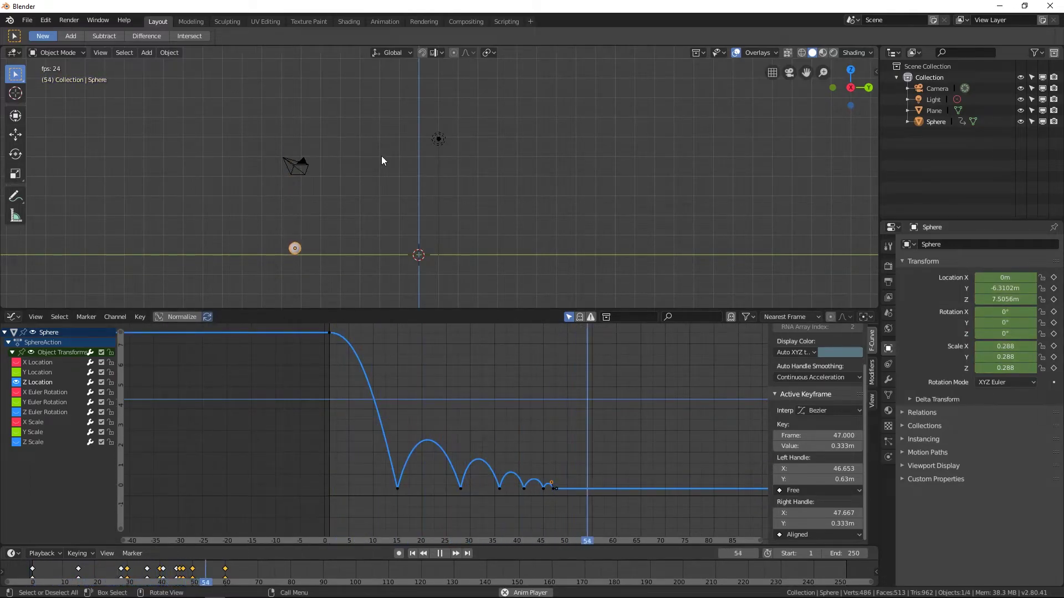
pyautogui.press('space')
pyautogui.moveTo(396, 228); pyautogui.dragTo(374, 114, button='middle')
pyautogui.press('KP_3')
pyautogui.scroll(2, 310, 150)
pyautogui.keyDown('shift'); pyautogui.moveTo(300, 162); pyautogui.dragTo(304, 204, button='middle'); pyautogui.keyUp('shift')
pyautogui.scroll(-4, 388, 166)
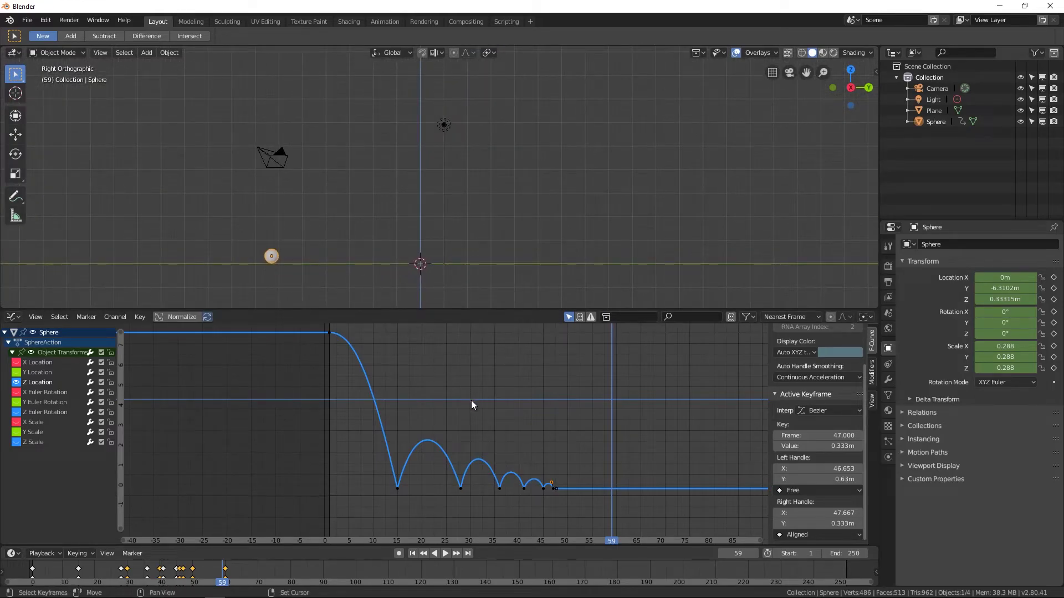
pyautogui.moveTo(521, 425); pyautogui.dragTo(318, 388, button='right')
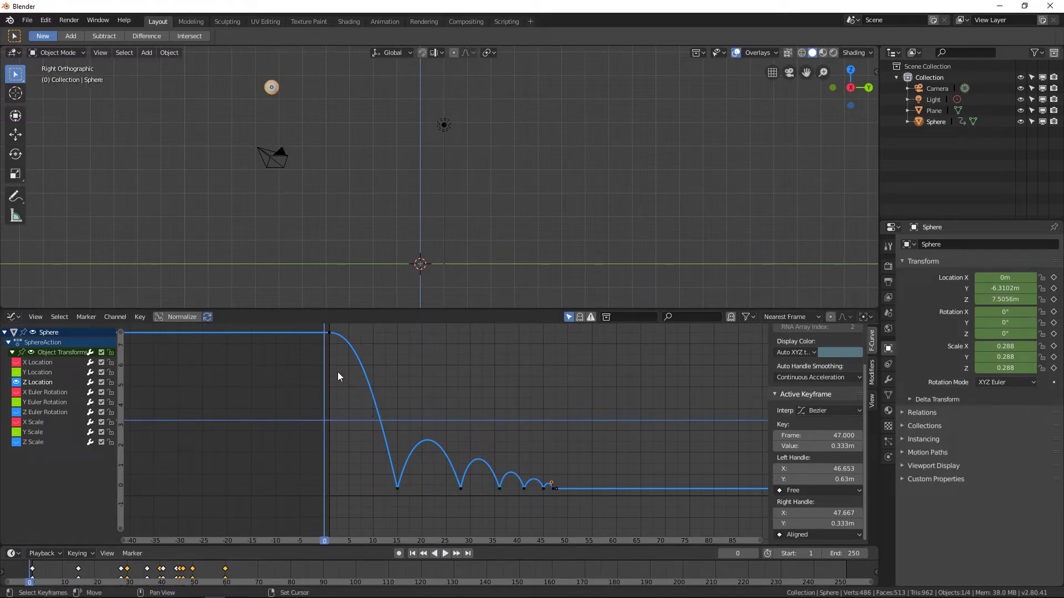
pyautogui.rightClick(330, 341)
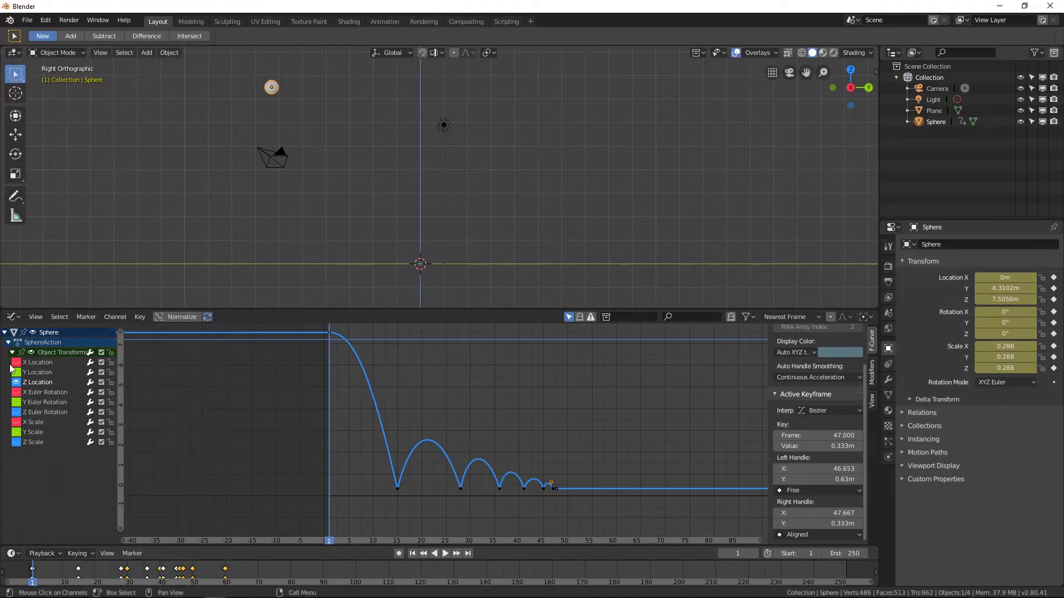
# - Hide the sphere's Z Location curve and show only its Y Location curve in the Graph Editor, framed around its keyframes
pyautogui.click(16, 383)
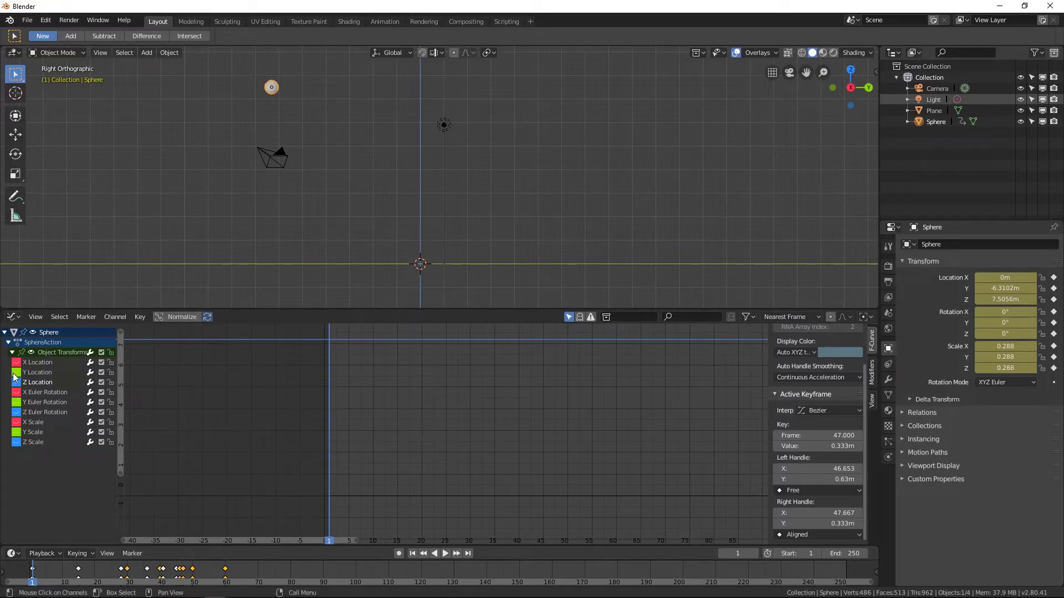
pyautogui.scroll(-3, 464, 481)
pyautogui.moveTo(466, 471); pyautogui.dragTo(414, 385, button='middle')
pyautogui.scroll(-3, 414, 390)
pyautogui.moveTo(423, 461); pyautogui.dragTo(430, 487, button='middle')
pyautogui.scroll(10, 424, 426)
pyautogui.scroll(1, 425, 426)
pyautogui.scroll(-8, 426, 426)
pyautogui.moveTo(437, 411); pyautogui.dragTo(438, 486, button='middle')
pyautogui.press('Home')
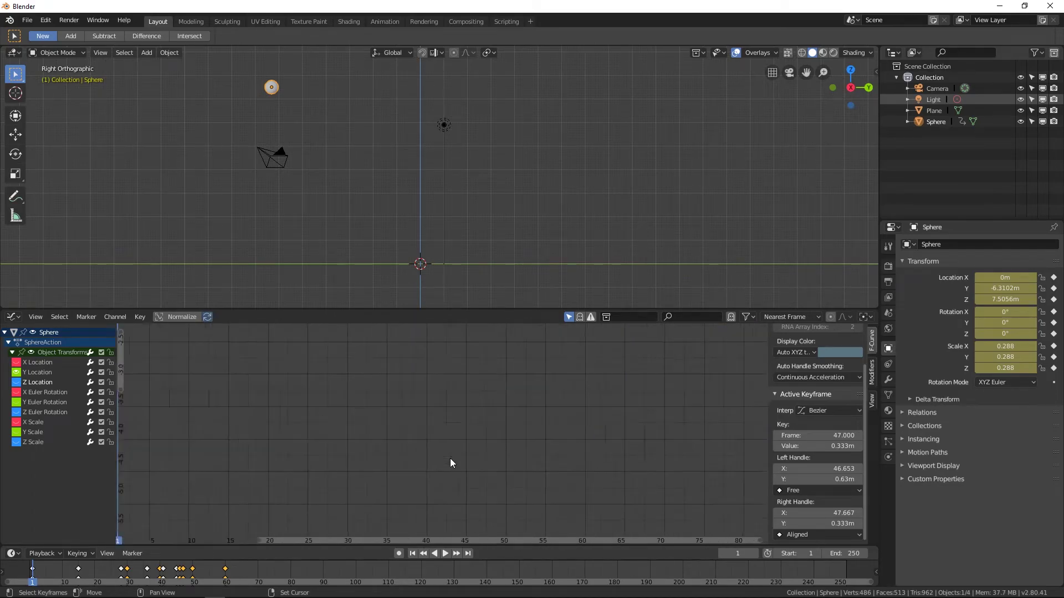
pyautogui.scroll(-4, 454, 455)
pyautogui.moveTo(466, 410); pyautogui.dragTo(405, 407, button='middle')
pyautogui.scroll(6, 460, 381)
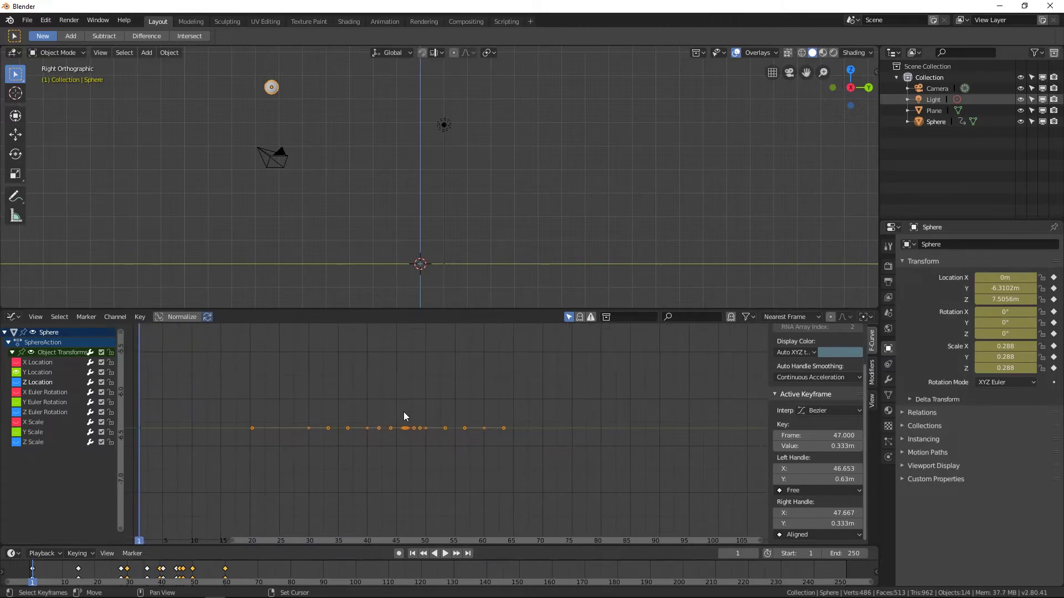
pyautogui.scroll(4, 404, 407)
pyautogui.moveTo(535, 394); pyautogui.dragTo(518, 381, button='middle')
pyautogui.scroll(-2, 473, 396)
# - Delete the Y Location keyframes from frame 40 to frame 50, keeping those at frames 30 and 60
pyautogui.click(308, 421)
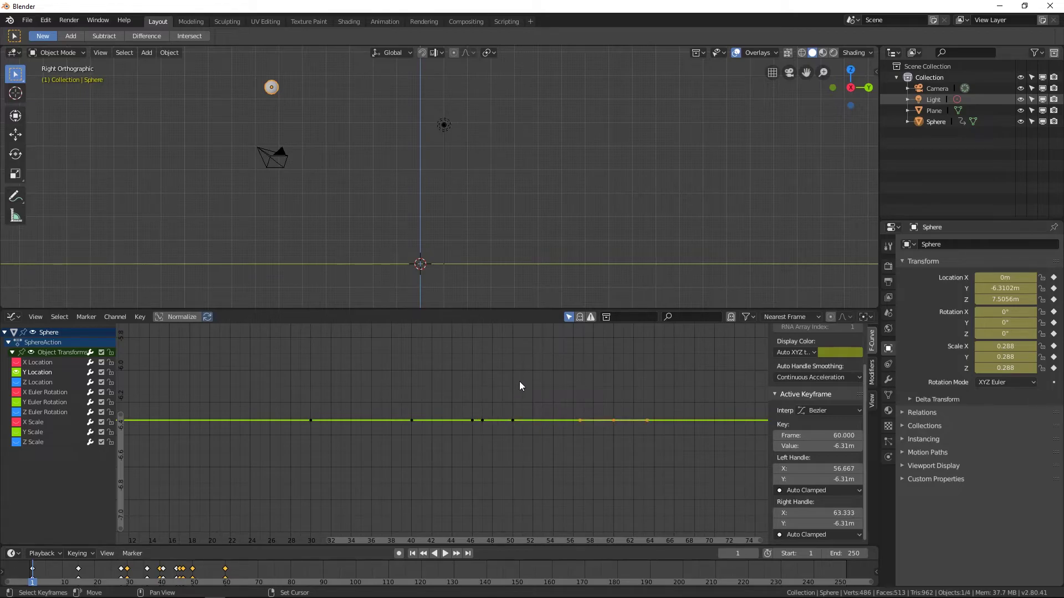
pyautogui.scroll(-3, 458, 401)
pyautogui.moveTo(459, 389); pyautogui.dragTo(425, 405, button='middle')
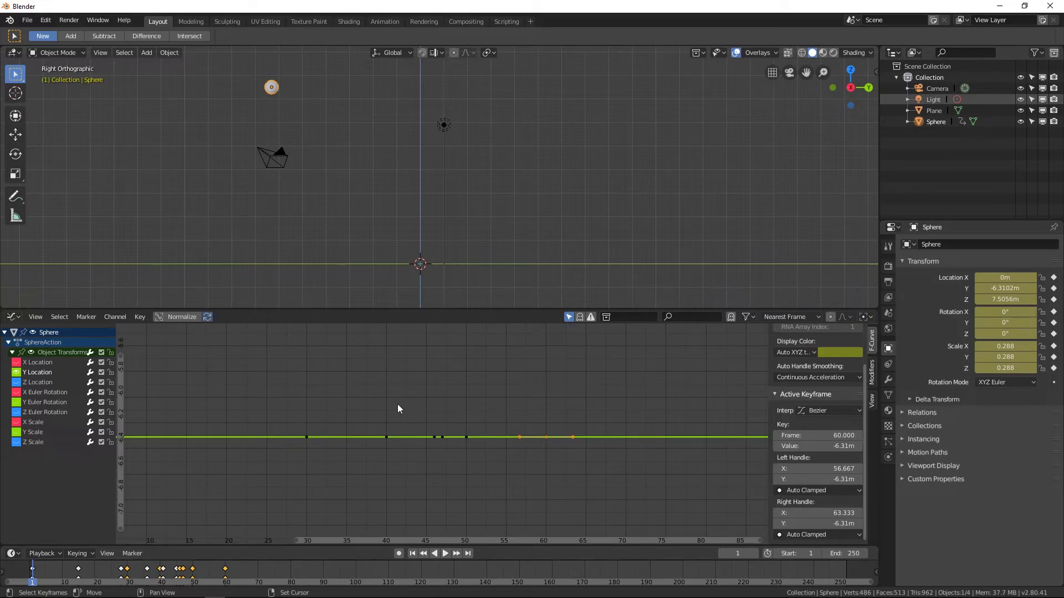
pyautogui.press('Delete')
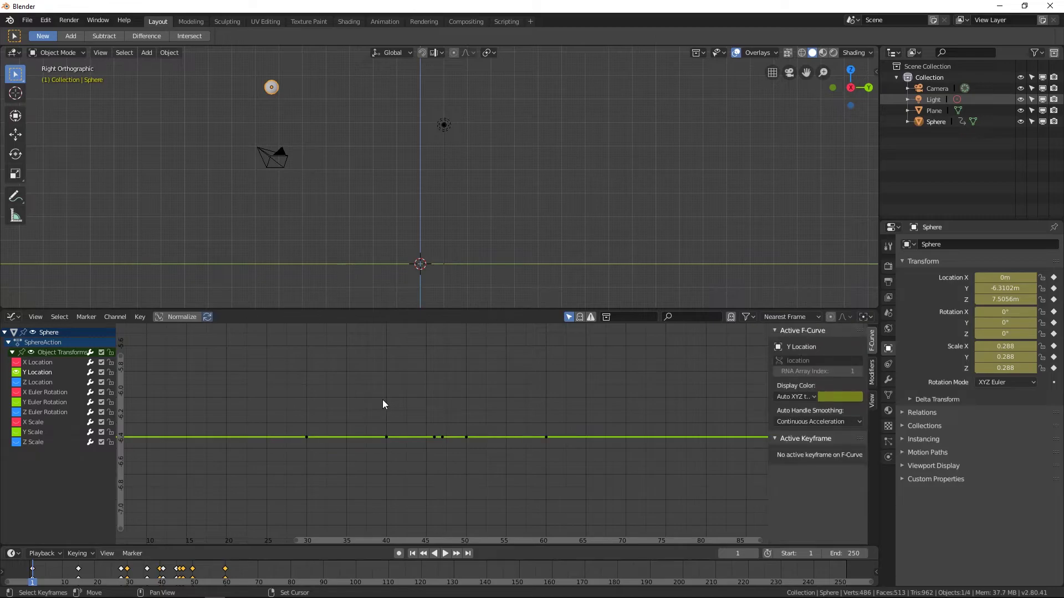
pyautogui.press('b')
pyautogui.moveTo(351, 378); pyautogui.dragTo(499, 469)
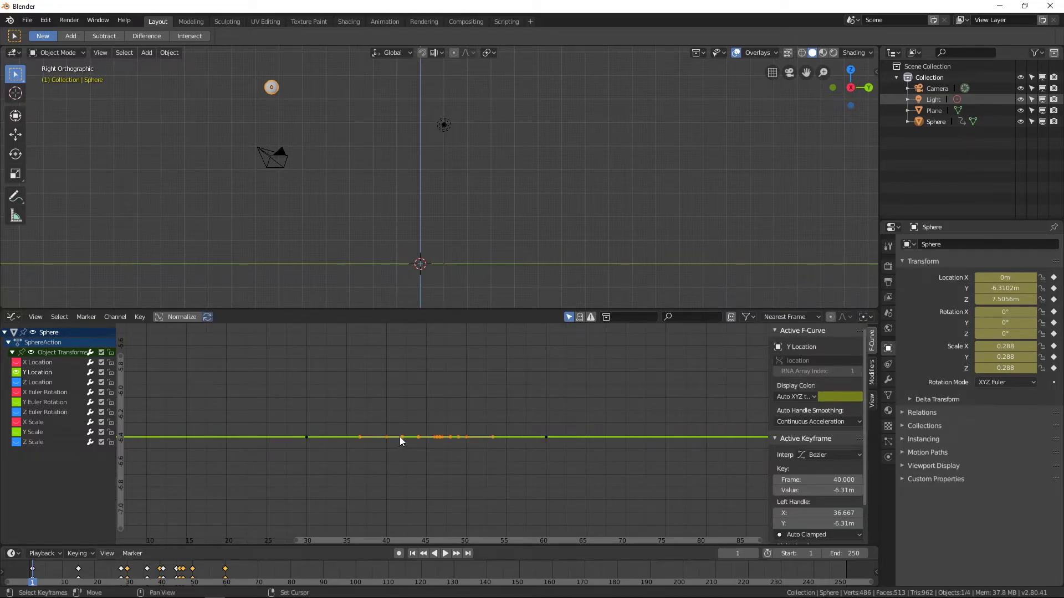
pyautogui.press('x')
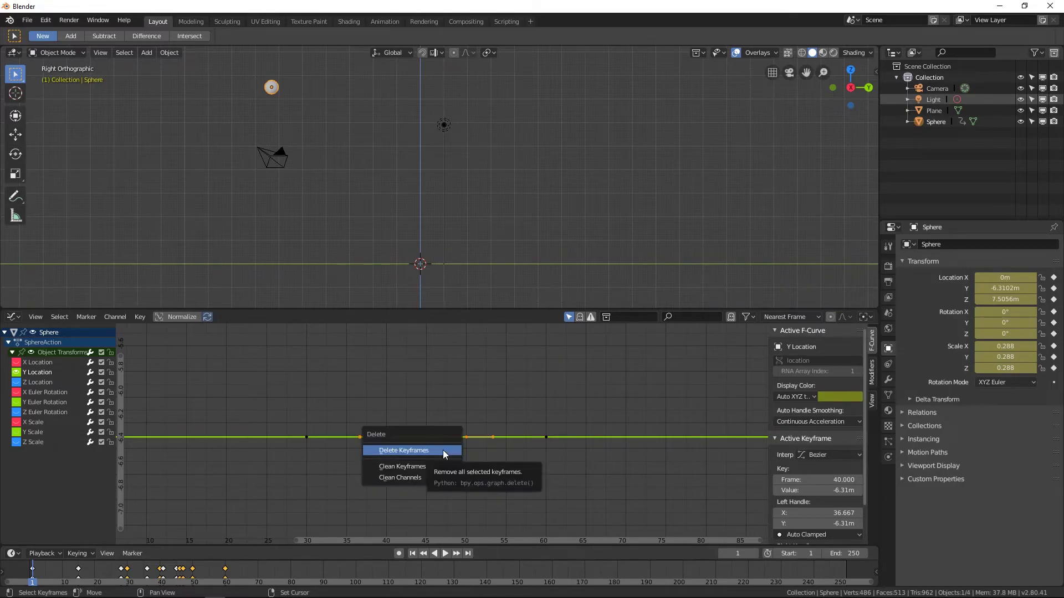
pyautogui.click(444, 449)
# - Go to frame 60 and move the last Y Location keyframe up to about frame 61, value -4.51 m
pyautogui.scroll(2, 384, 451)
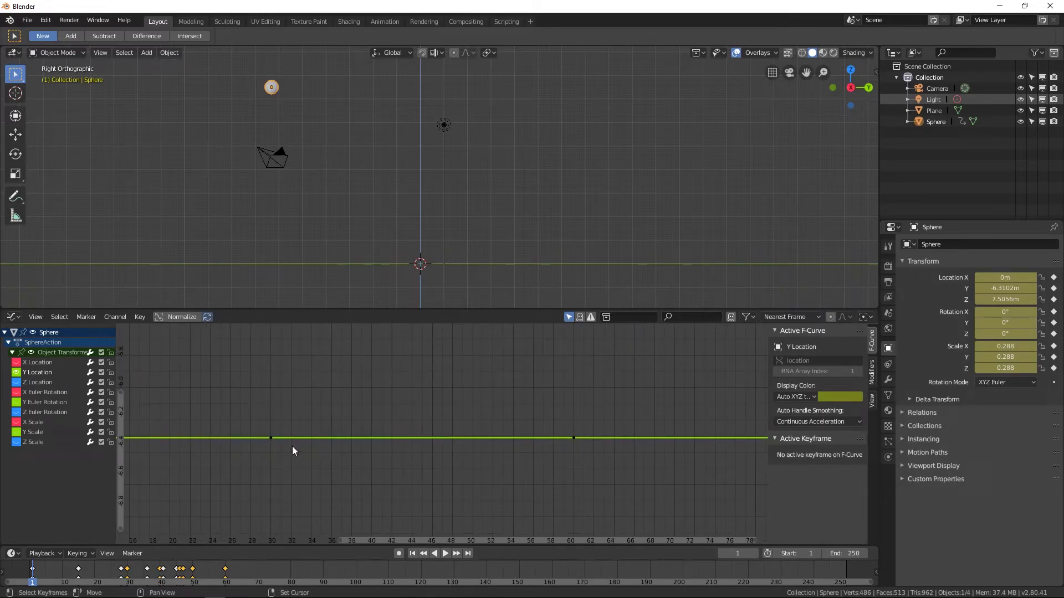
pyautogui.click(271, 437)
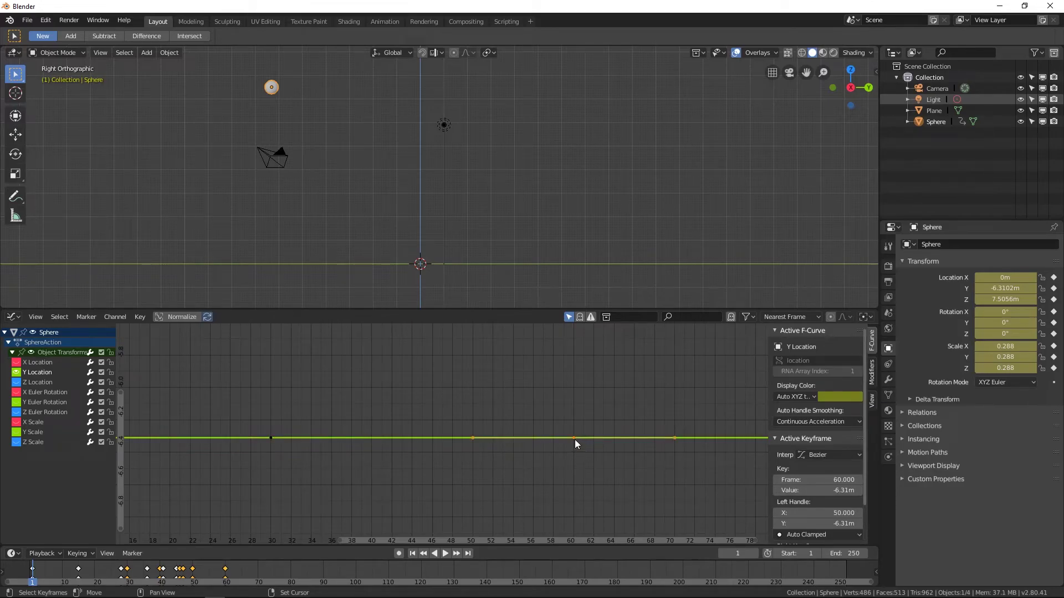
pyautogui.rightClick(574, 374)
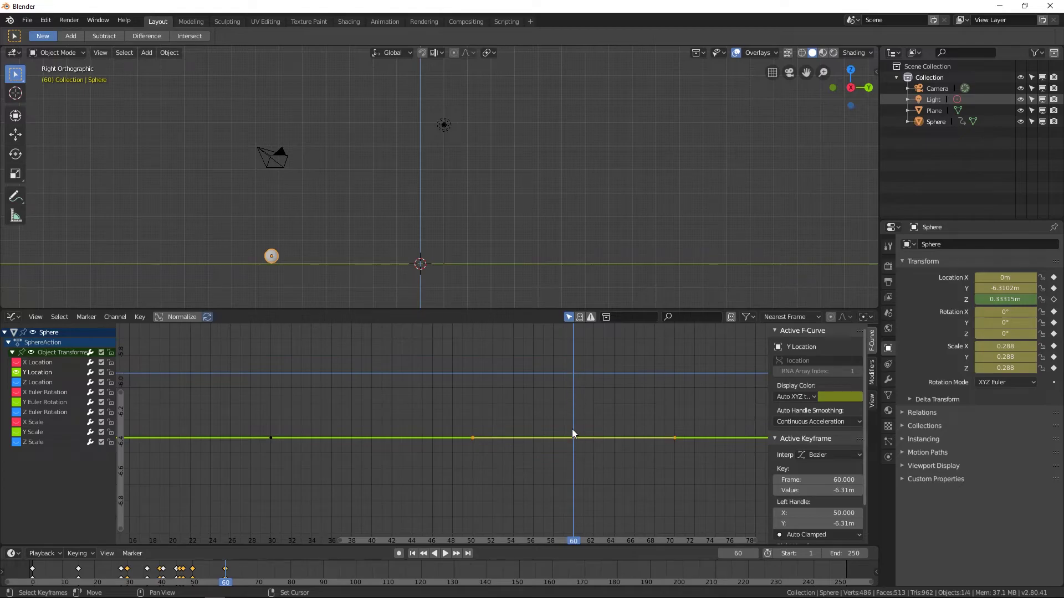
pyautogui.moveTo(573, 437); pyautogui.dragTo(574, 341)
pyautogui.scroll(-4, 574, 343)
pyautogui.moveTo(573, 347); pyautogui.dragTo(555, 442, button='middle')
pyautogui.press('g')
pyautogui.click(529, 363)
pyautogui.scroll(-4, 528, 377)
pyautogui.moveTo(527, 378); pyautogui.dragTo(537, 423, button='middle')
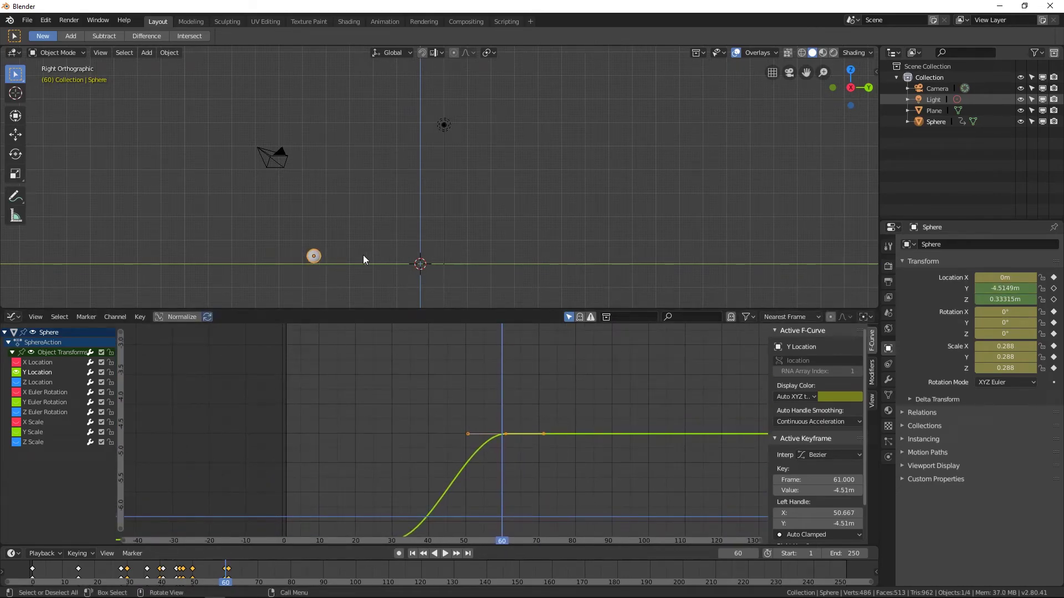
# - Move the last Y Location keyframe further out and up, to about frame 66, value 0.52 m
pyautogui.scroll(-2, 517, 434)
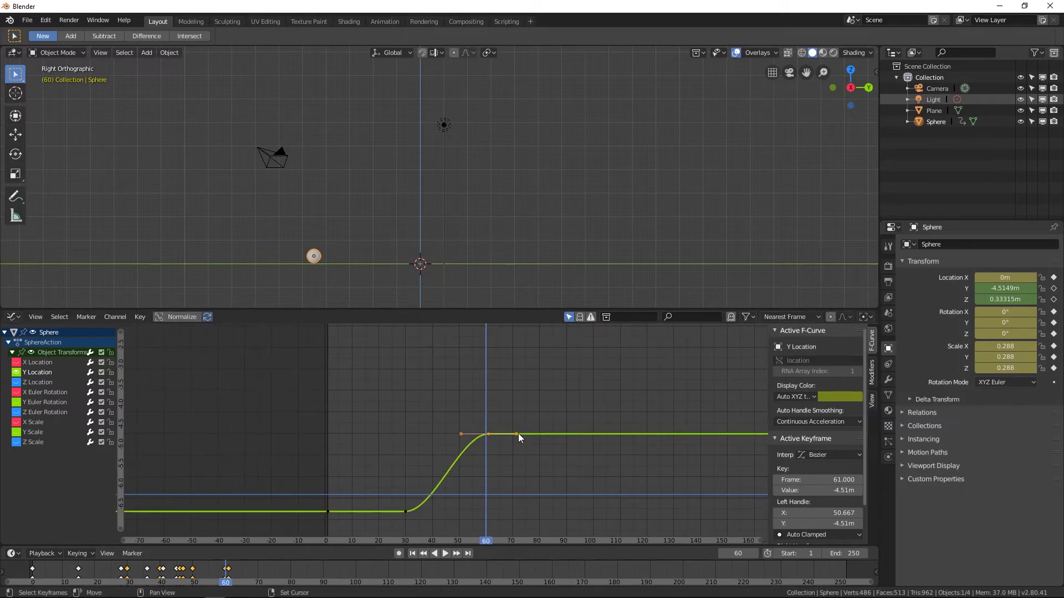
pyautogui.moveTo(518, 433); pyautogui.dragTo(544, 458, button='middle')
pyautogui.press('g')
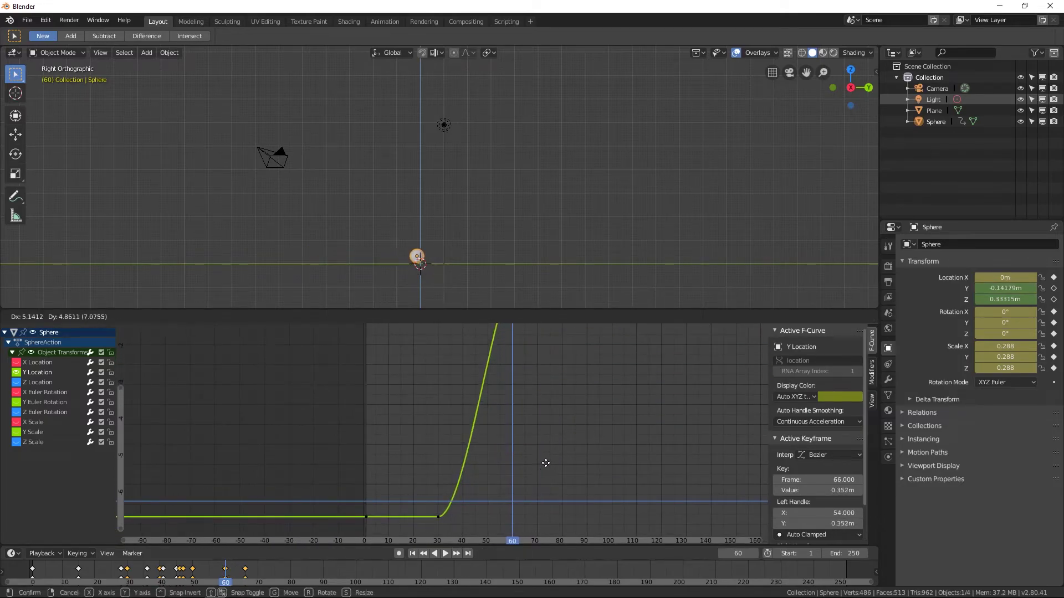
pyautogui.click(545, 458)
pyautogui.scroll(-6, 546, 455)
pyautogui.moveTo(542, 391); pyautogui.dragTo(479, 375, button='middle')
pyautogui.scroll(5, 540, 444)
pyautogui.scroll(-8, 523, 364)
pyautogui.scroll(-1, 480, 380)
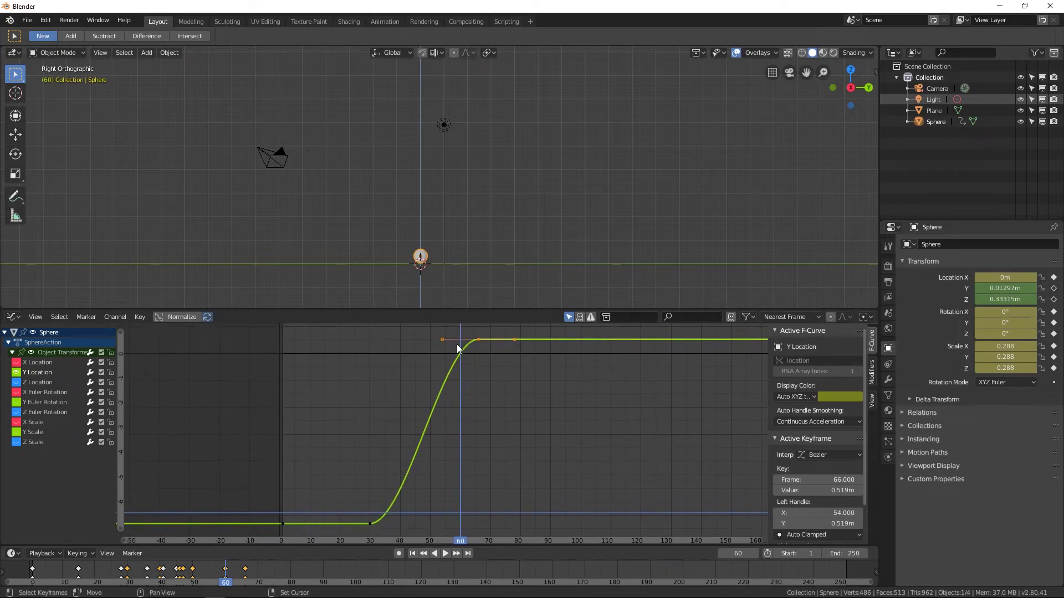
# - Play the animation from the start to check the sideways motion, and scrub back to the first frames
pyautogui.hotkey('shift', 'Left')
pyautogui.press('space')
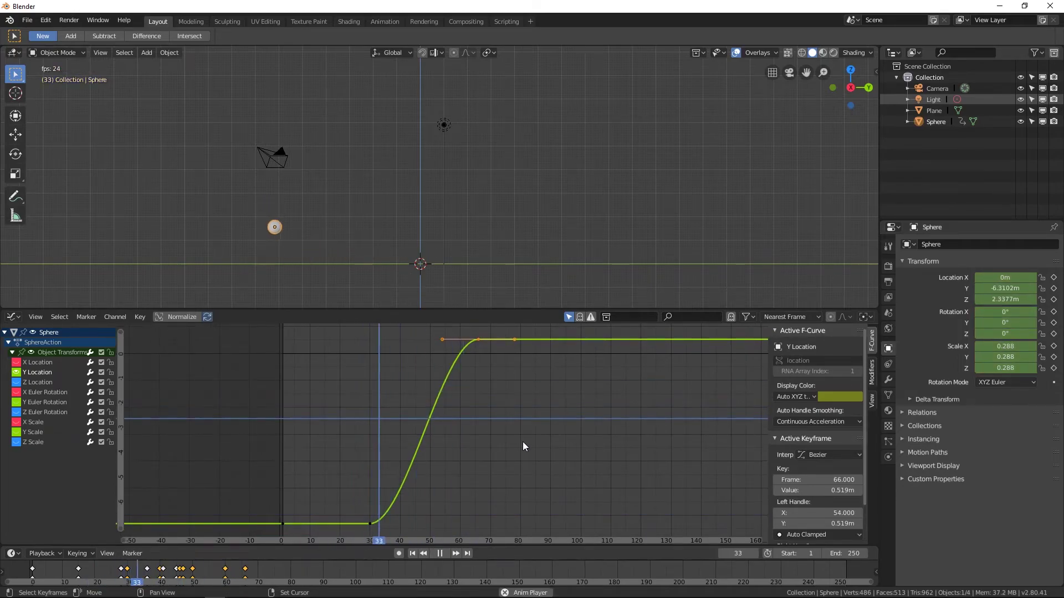
pyautogui.press('space')
pyautogui.moveTo(474, 421); pyautogui.dragTo(295, 440, button='right')
pyautogui.press('space')
pyautogui.scroll(-1, 325, 473)
pyautogui.moveTo(324, 474); pyautogui.dragTo(300, 501, button='middle')
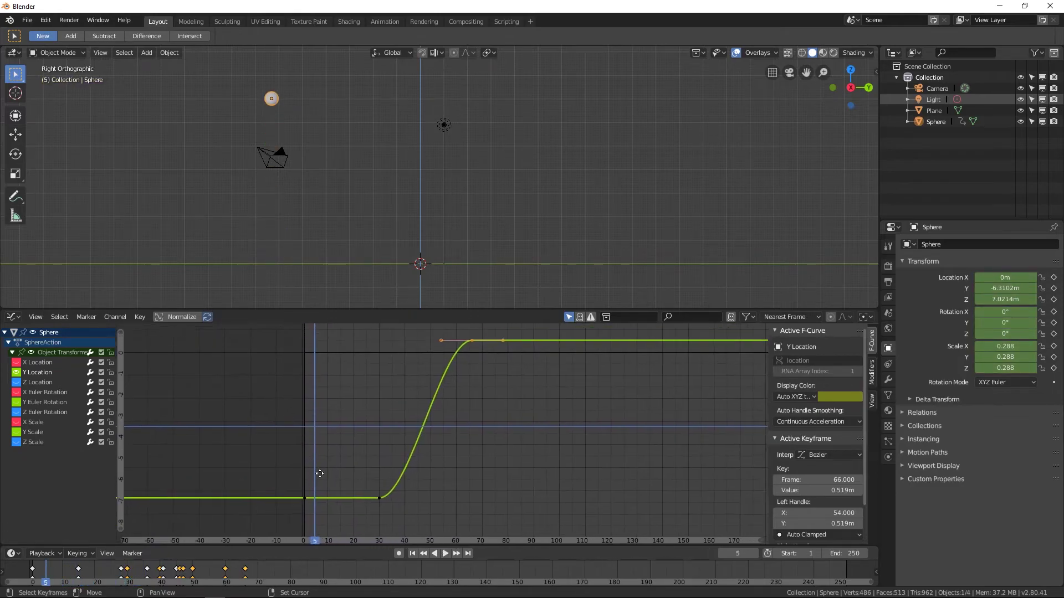
pyautogui.press('g')
pyautogui.click(391, 495)
pyautogui.hotkey('ctrl', 'z')
# - Delete the Y Location keyframe at frame 30
pyautogui.click(377, 499)
pyautogui.press('x')
pyautogui.click(379, 502)
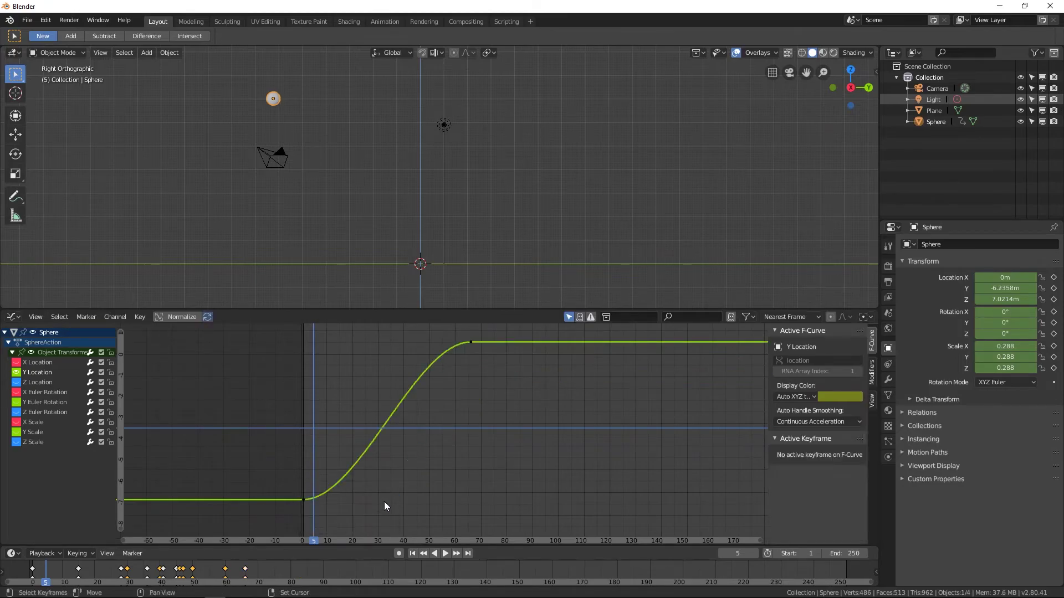
# - Check the first and last Y Location keyframes and play the animation from frame 1
pyautogui.click(303, 499)
pyautogui.moveTo(438, 377); pyautogui.dragTo(479, 369, button='middle')
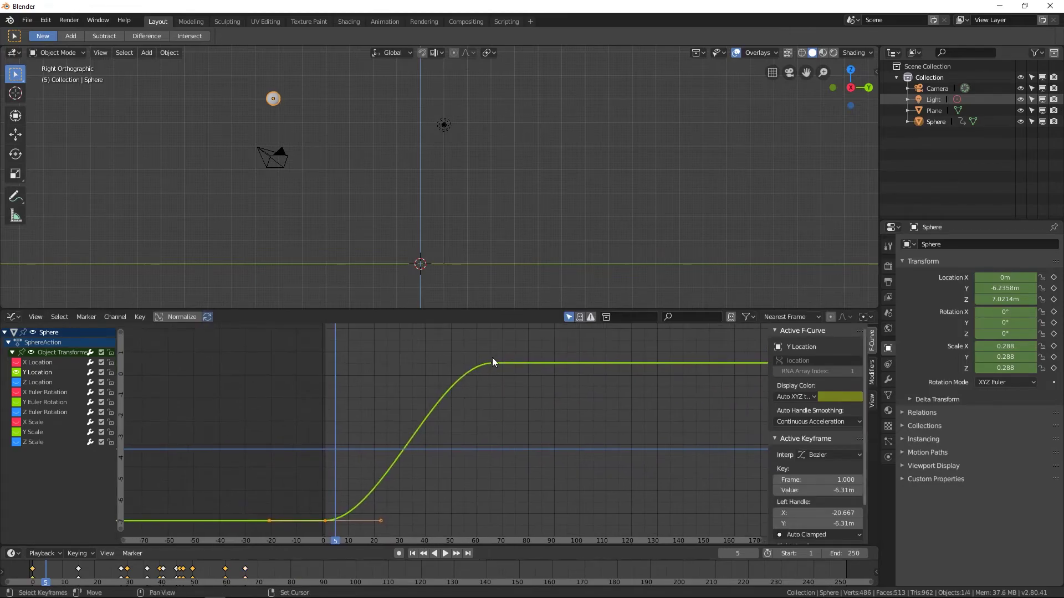
pyautogui.click(493, 364)
pyautogui.rightClick(327, 393)
pyautogui.press('space')
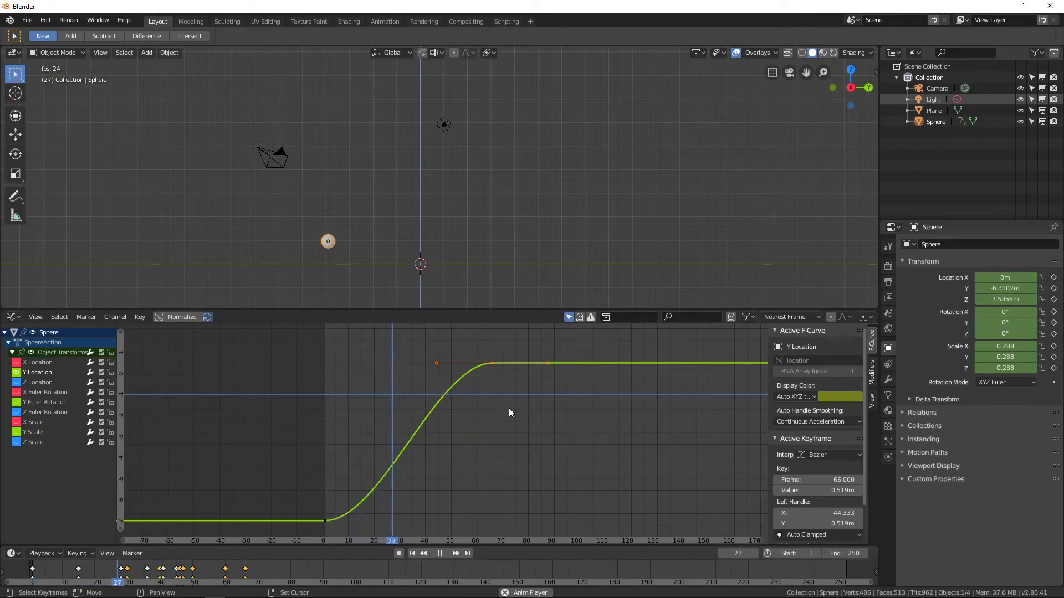
pyautogui.press('space')
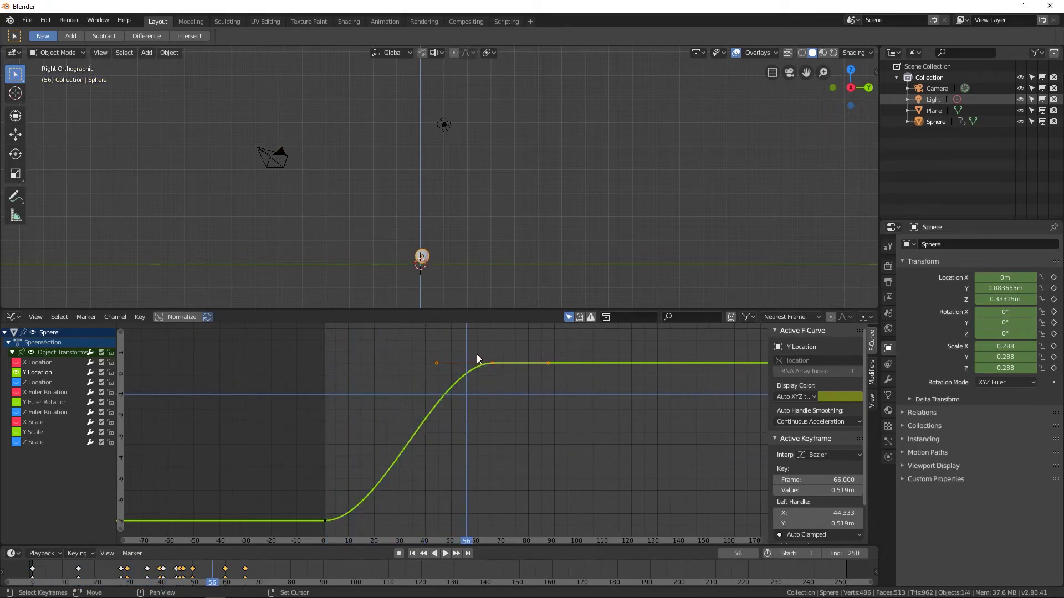
# - Set the frame 1 Y Location keyframe's left handle type to Free and raise its right handle to steepen the curve's start
pyautogui.click(324, 520)
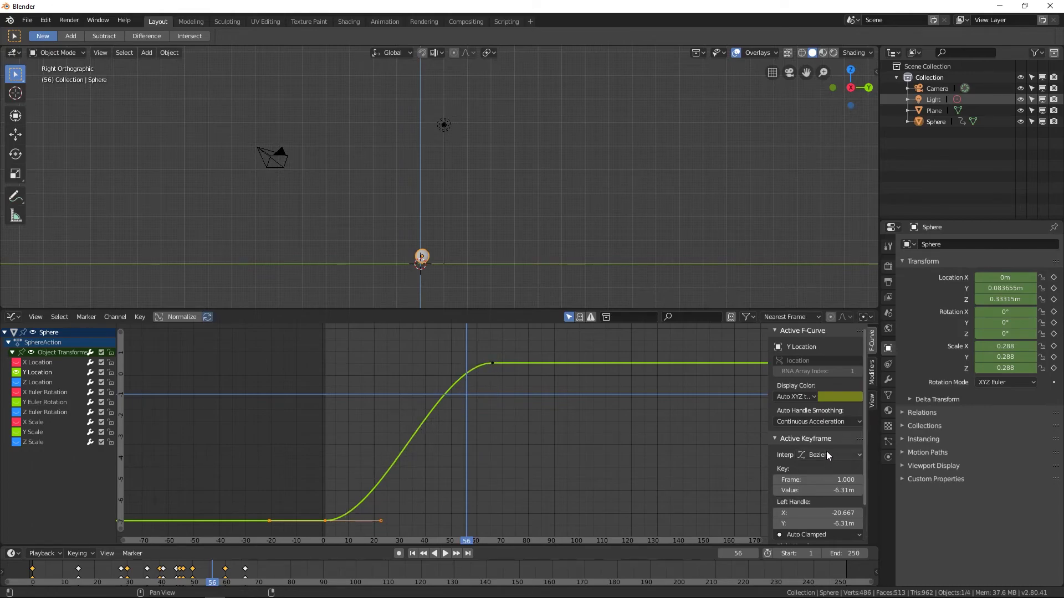
pyautogui.scroll(-2, 827, 452)
pyautogui.click(815, 489)
pyautogui.click(812, 480)
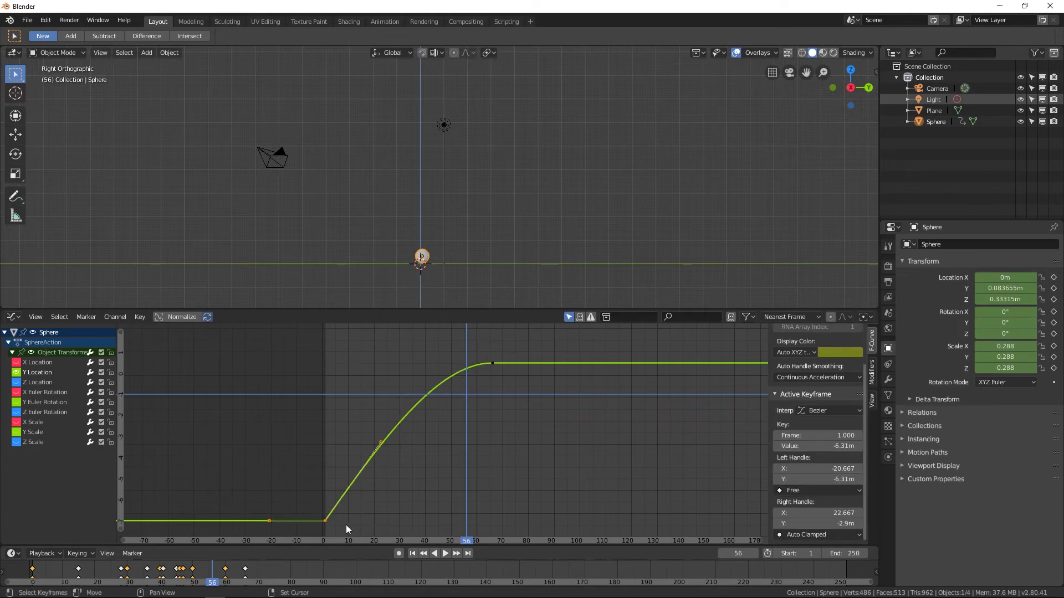
pyautogui.moveTo(379, 441); pyautogui.dragTo(374, 415)
# - Select the frame 66 keyframe and replay the animation from the start to review the ball's forward travel
pyautogui.click(491, 363)
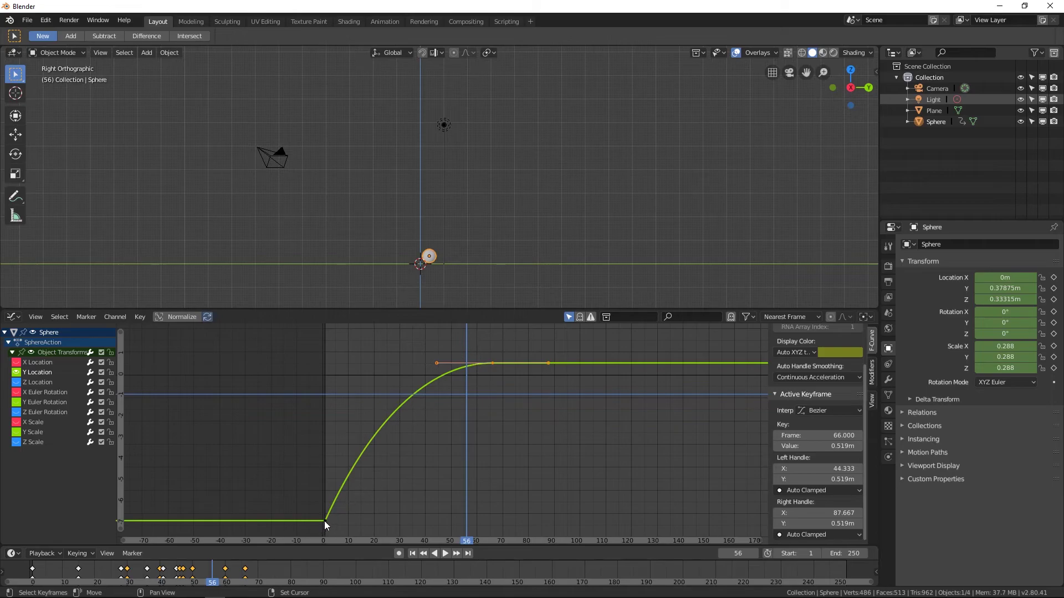
pyautogui.moveTo(467, 337); pyautogui.dragTo(309, 347, button='right')
pyautogui.press('space')
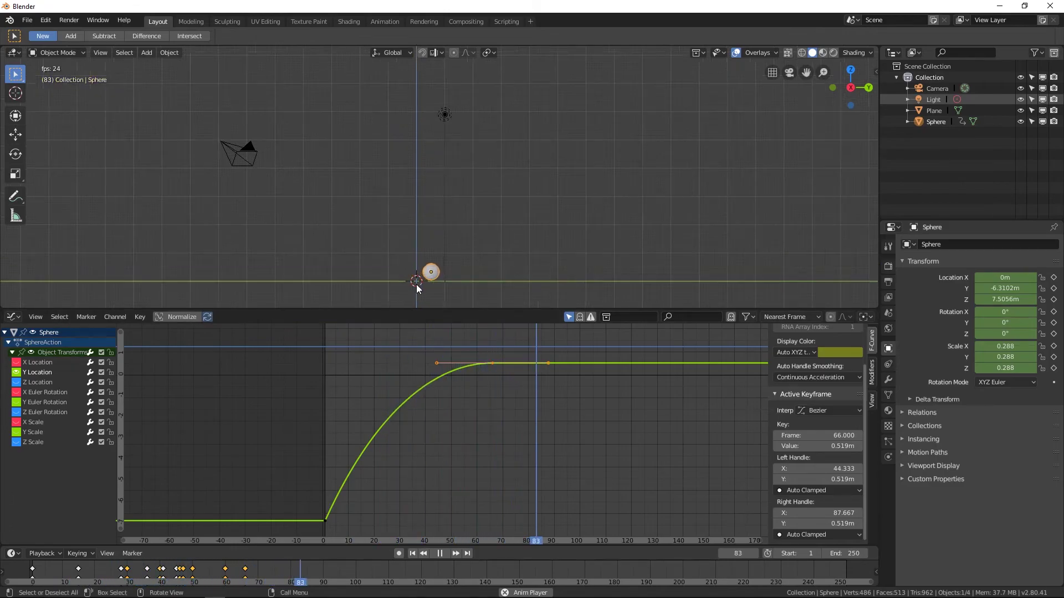
pyautogui.keyDown('shift'); pyautogui.moveTo(426, 263); pyautogui.dragTo(471, 227, button='middle'); pyautogui.keyUp('shift')
# - Raise the frame 66 Y Location keyframe along the value axis only, to about 12.5 m, and replay the animation
pyautogui.scroll(-4, 491, 384)
pyautogui.moveTo(478, 401); pyautogui.dragTo(496, 445, button='middle')
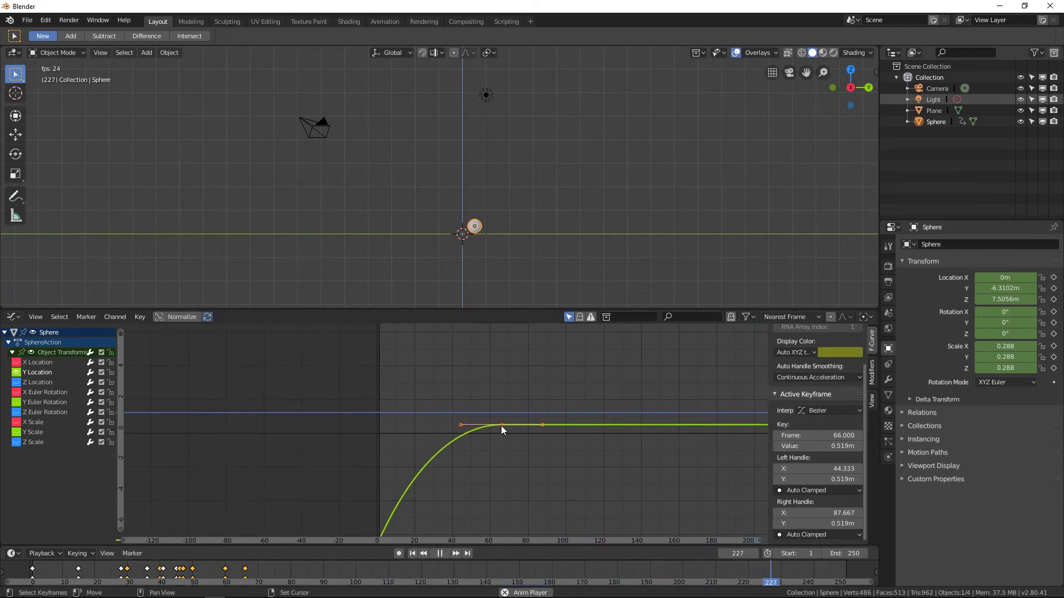
pyautogui.press('g')
pyautogui.press('y')
pyautogui.click(501, 340)
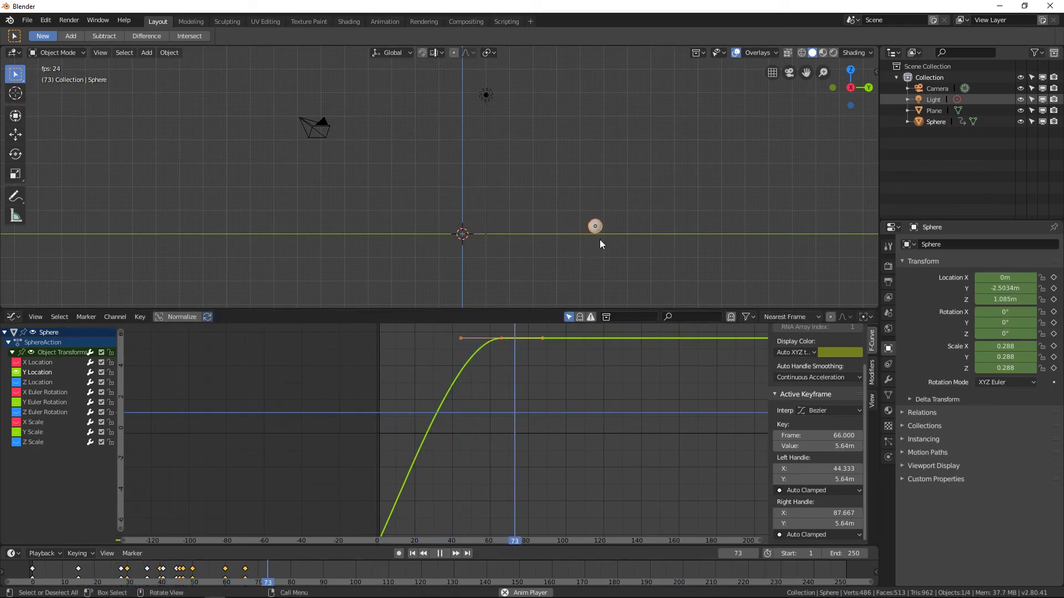
pyautogui.scroll(-2, 544, 460)
pyautogui.scroll(-3, 544, 460)
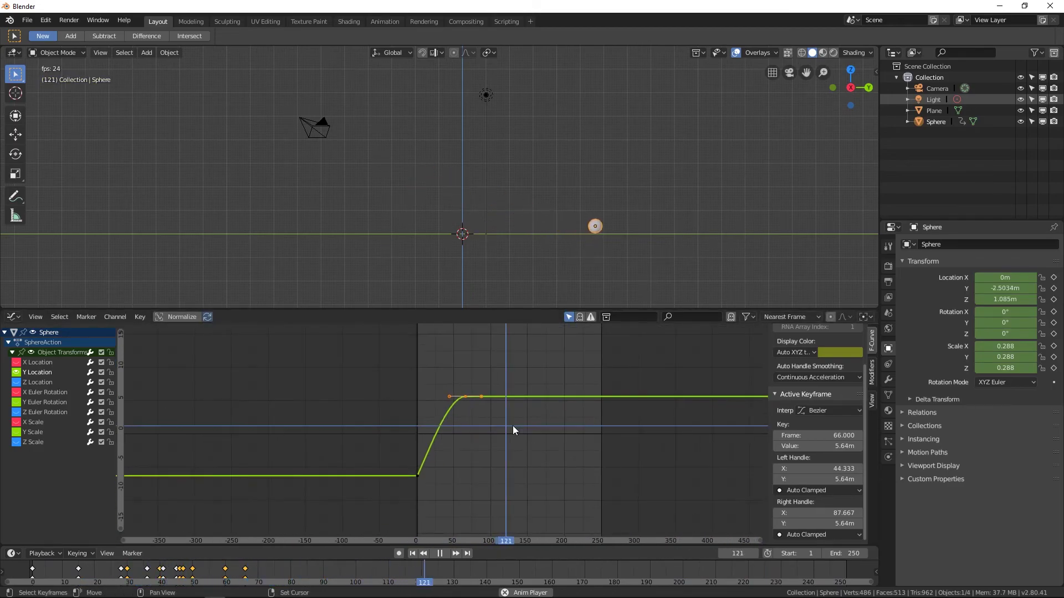
pyautogui.press('g')
pyautogui.press('y')
pyautogui.click(469, 364)
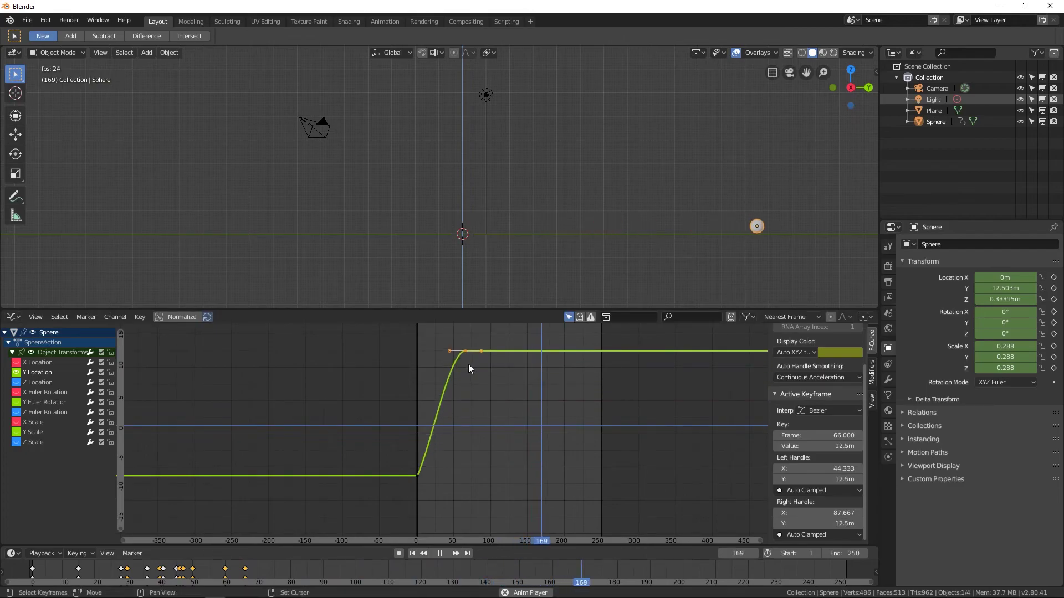
pyautogui.press('Escape')
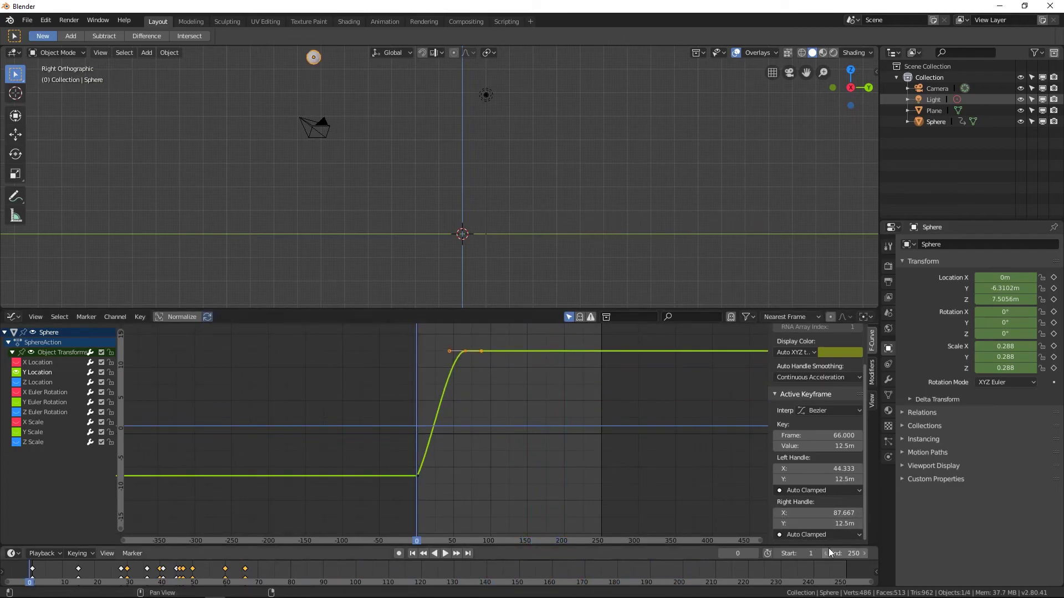
pyautogui.press('space')
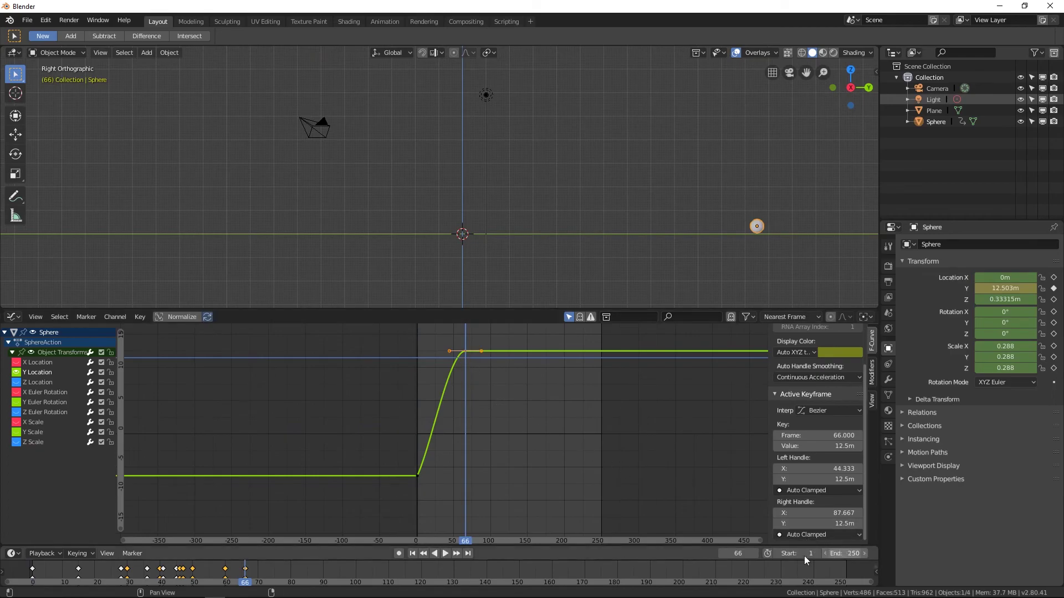
# - Set the animation's end frame to 66 and start looping playback
pyautogui.scroll(3, 241, 572)
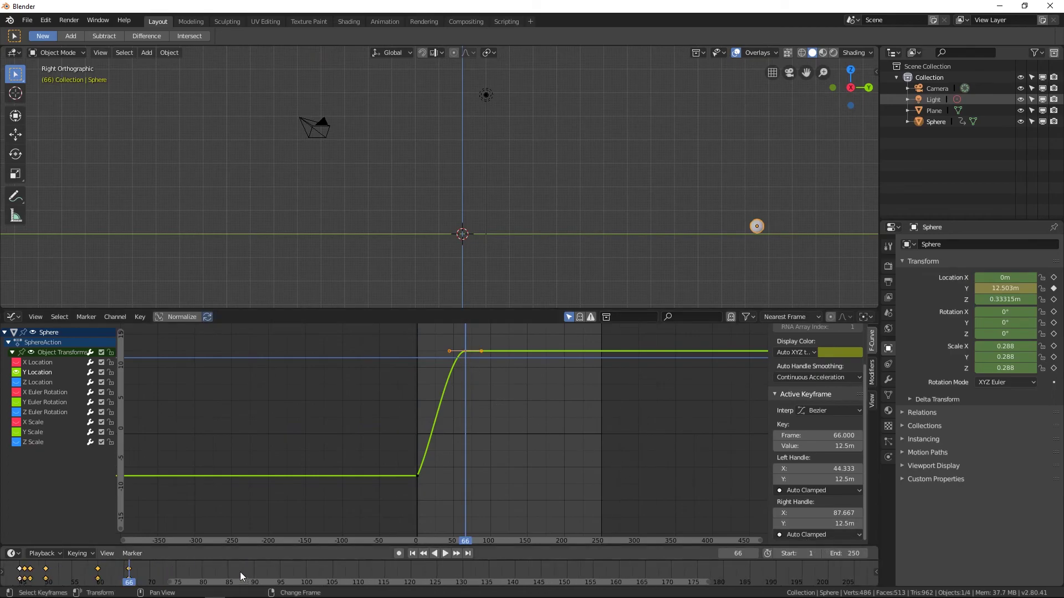
pyautogui.click(843, 553)
pyautogui.write('66')
pyautogui.press('Return')
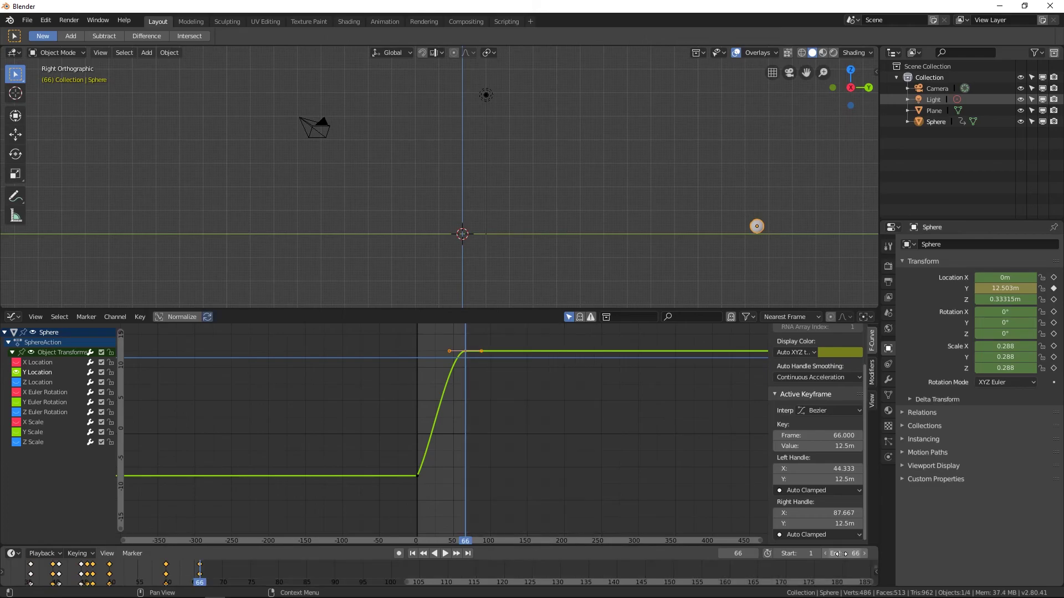
pyautogui.press('space')
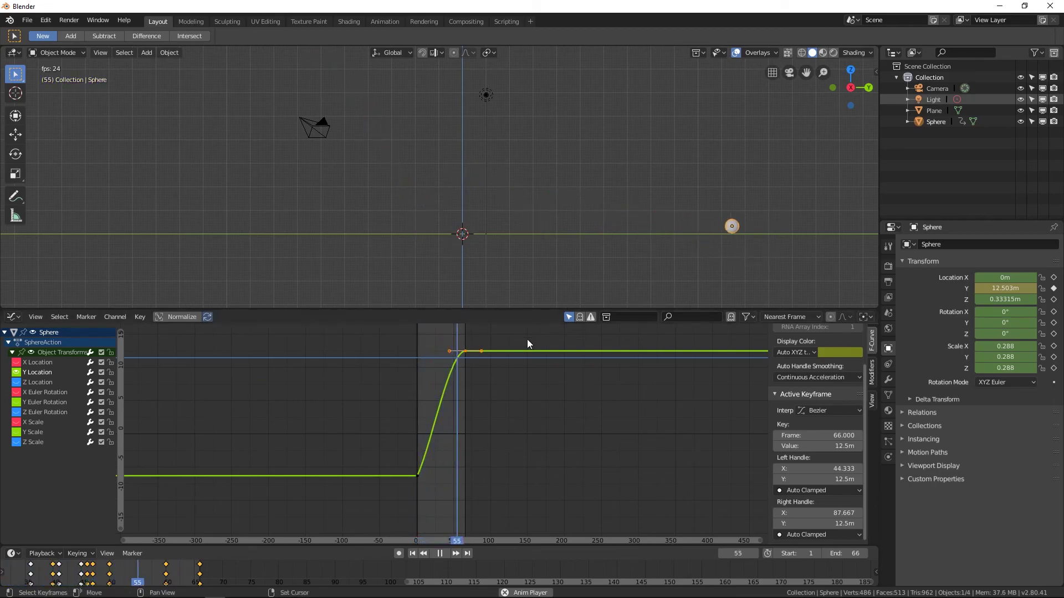
# - Lower the frame 66 Y Location keyframe to about 2.88 m while the animation keeps playing
pyautogui.press('g')
pyautogui.press('y')
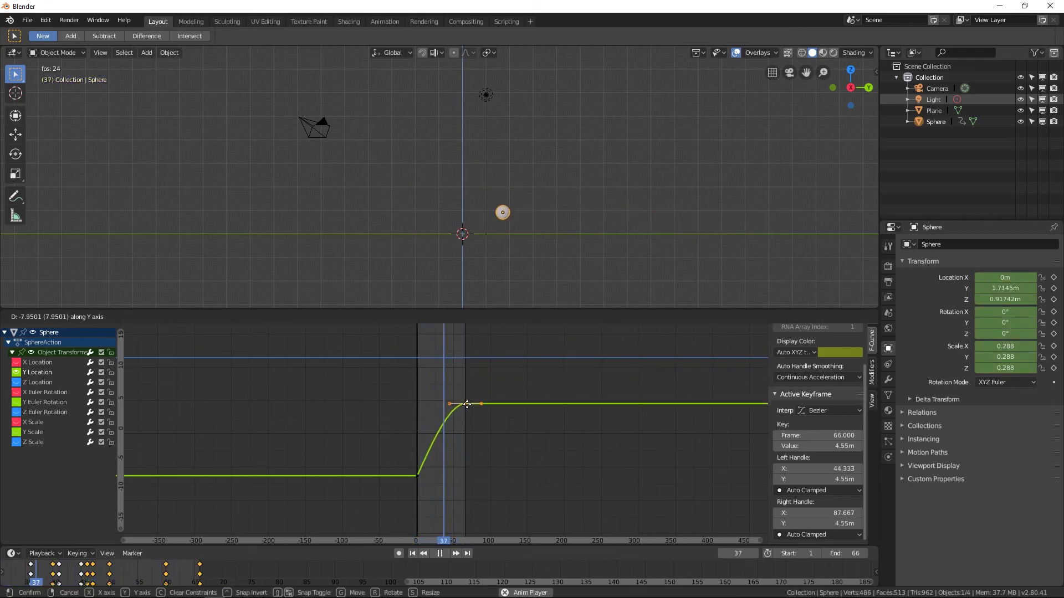
pyautogui.press('y')
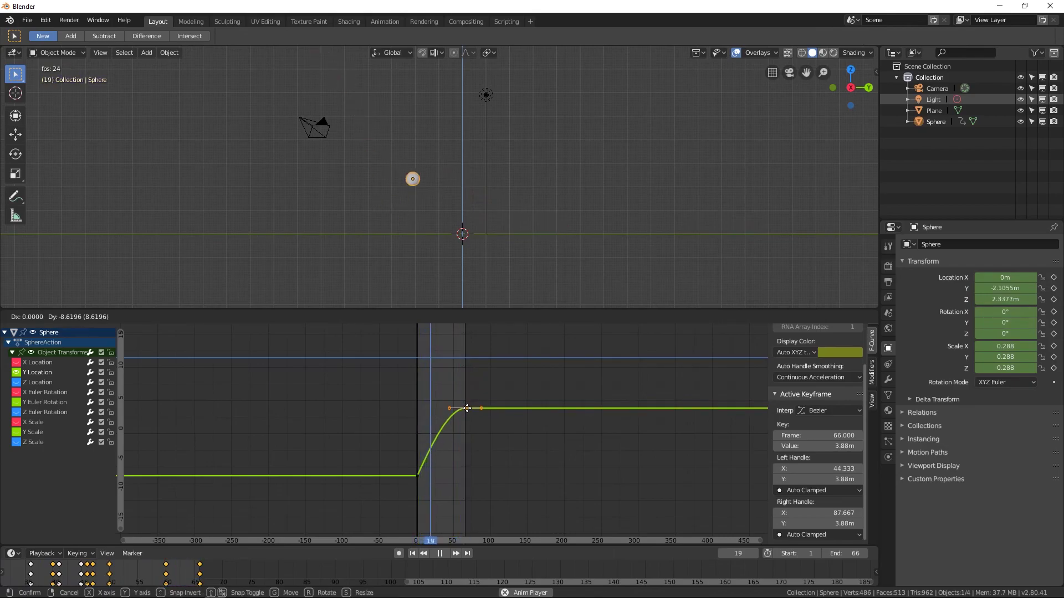
pyautogui.click(471, 414)
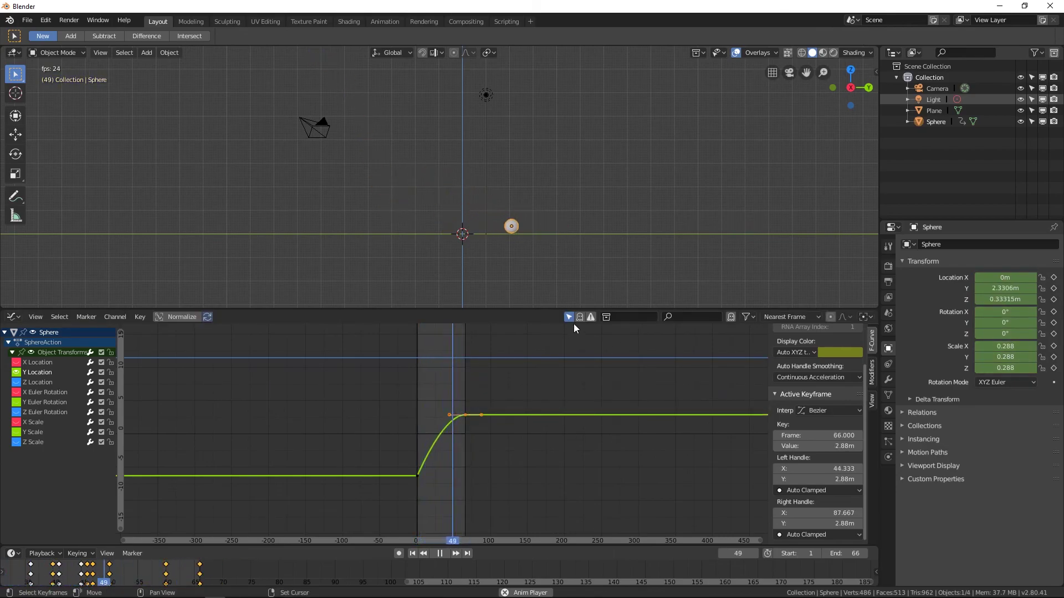
pyautogui.scroll(5, 430, 440)
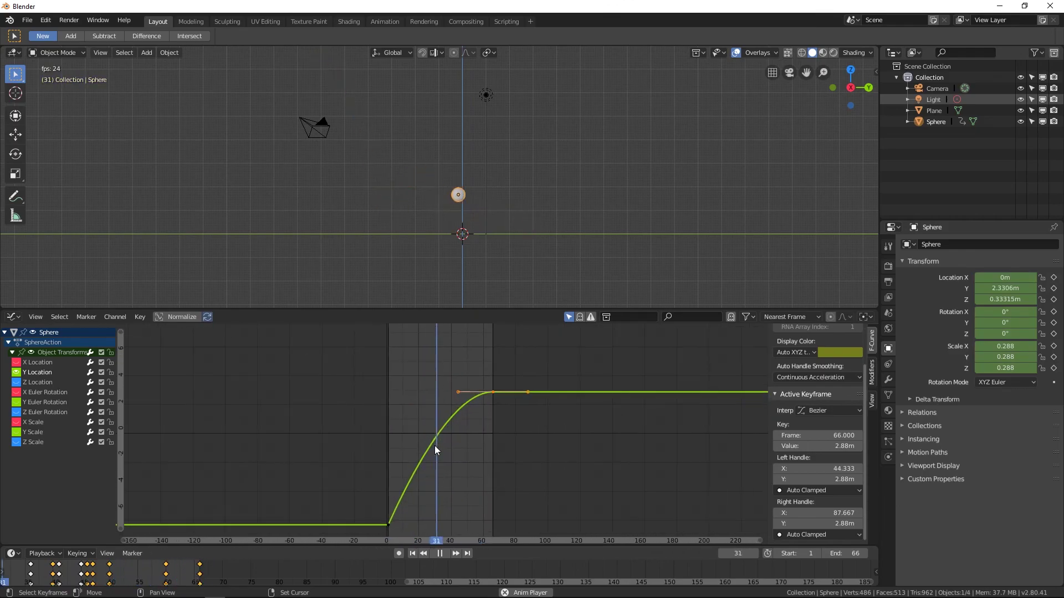